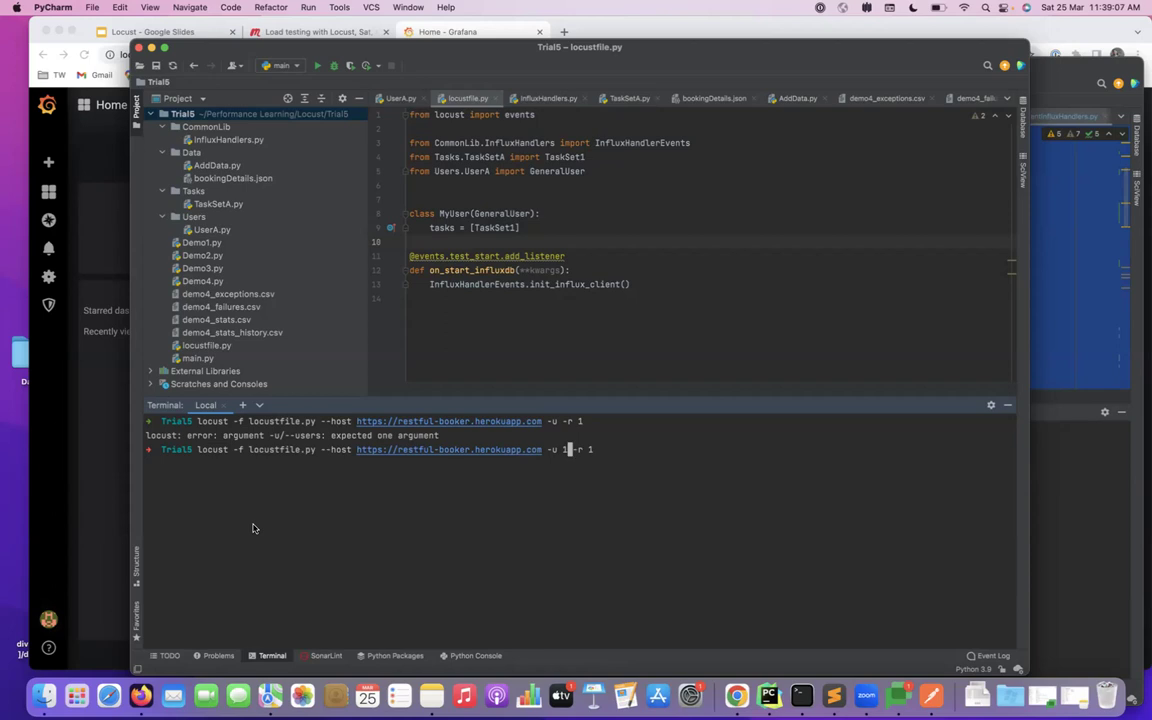
key(Return)
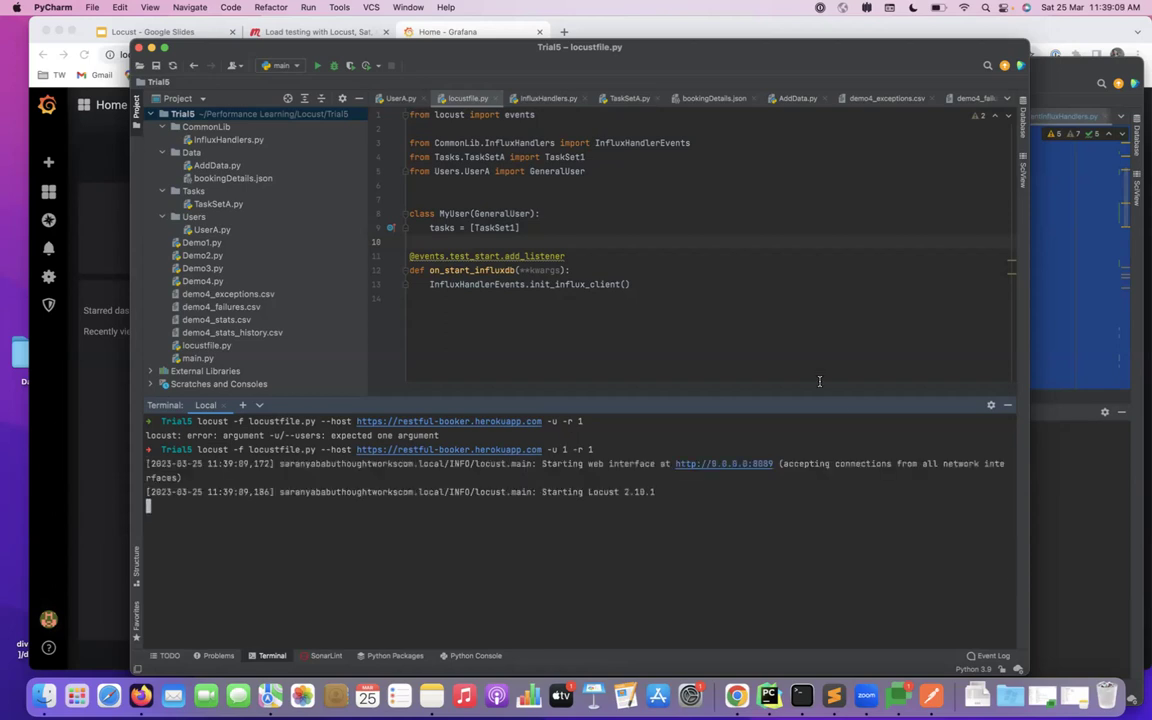
click(733, 464)
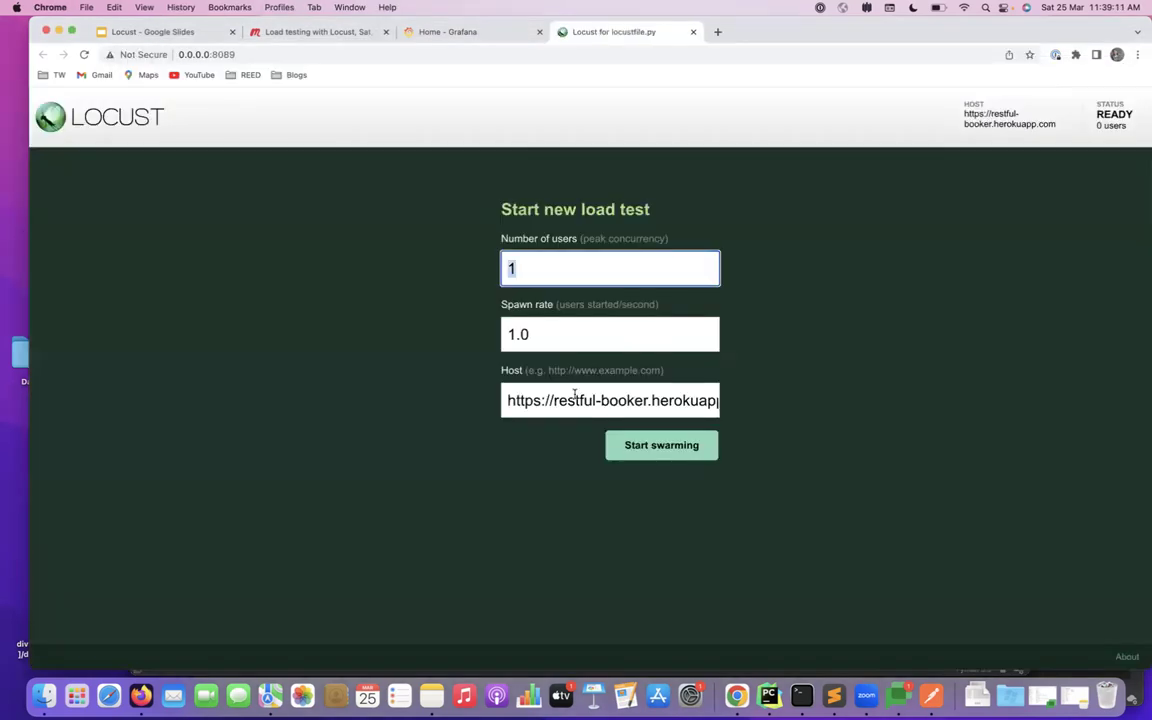
click(671, 446)
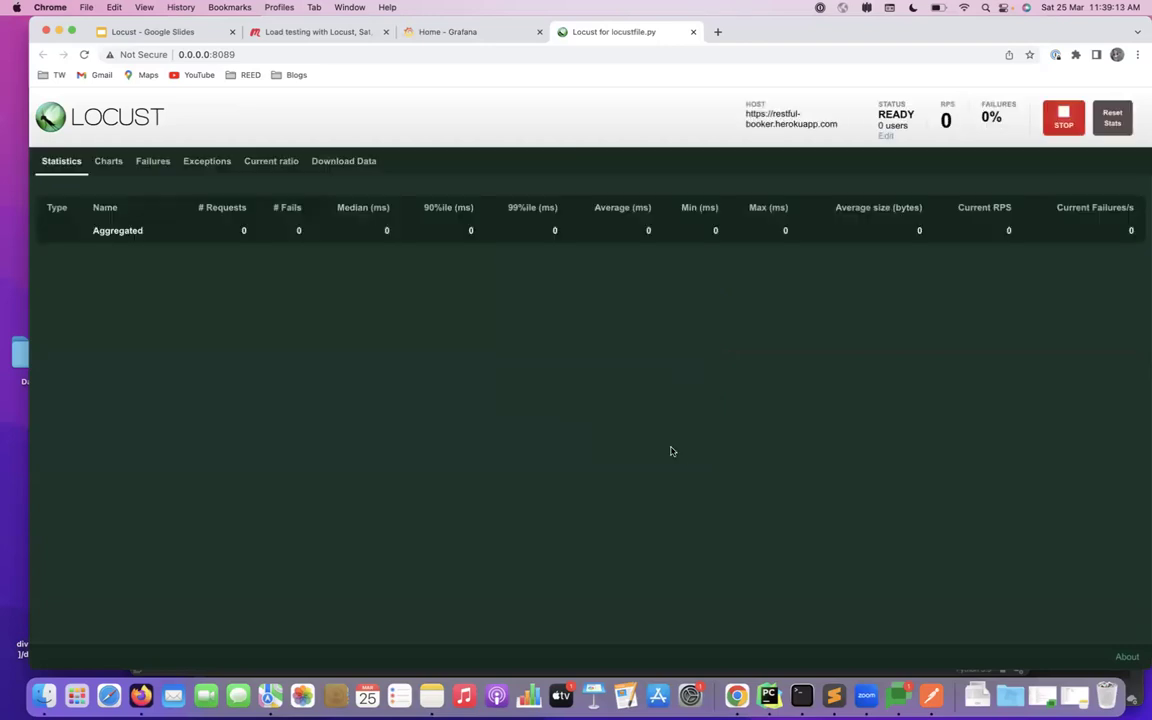
click(769, 695)
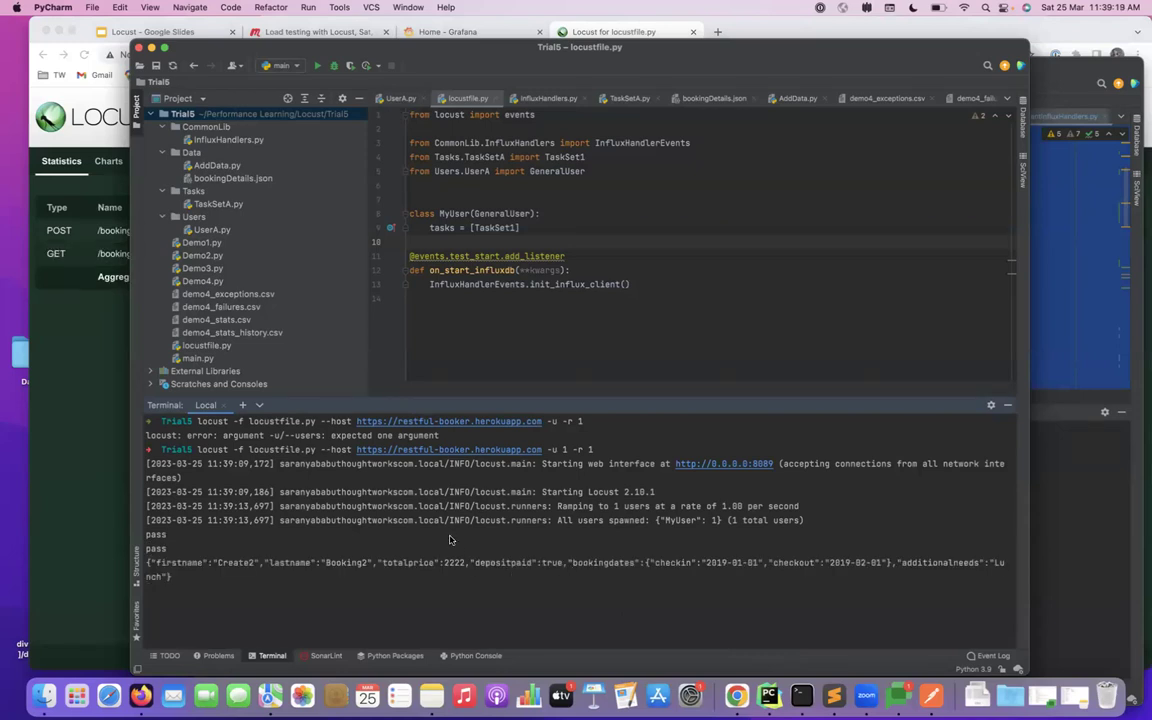
click(64, 535)
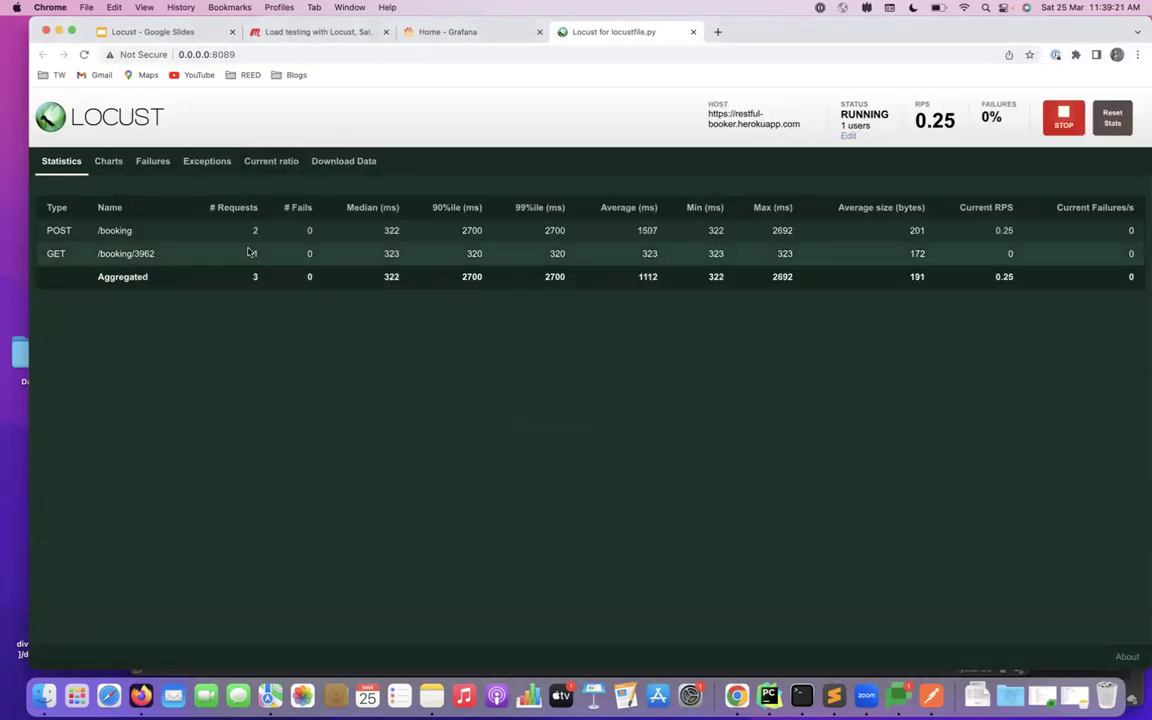
- Switch to the Terminal window with the InfluxDB shell and list the databases again
click(801, 695)
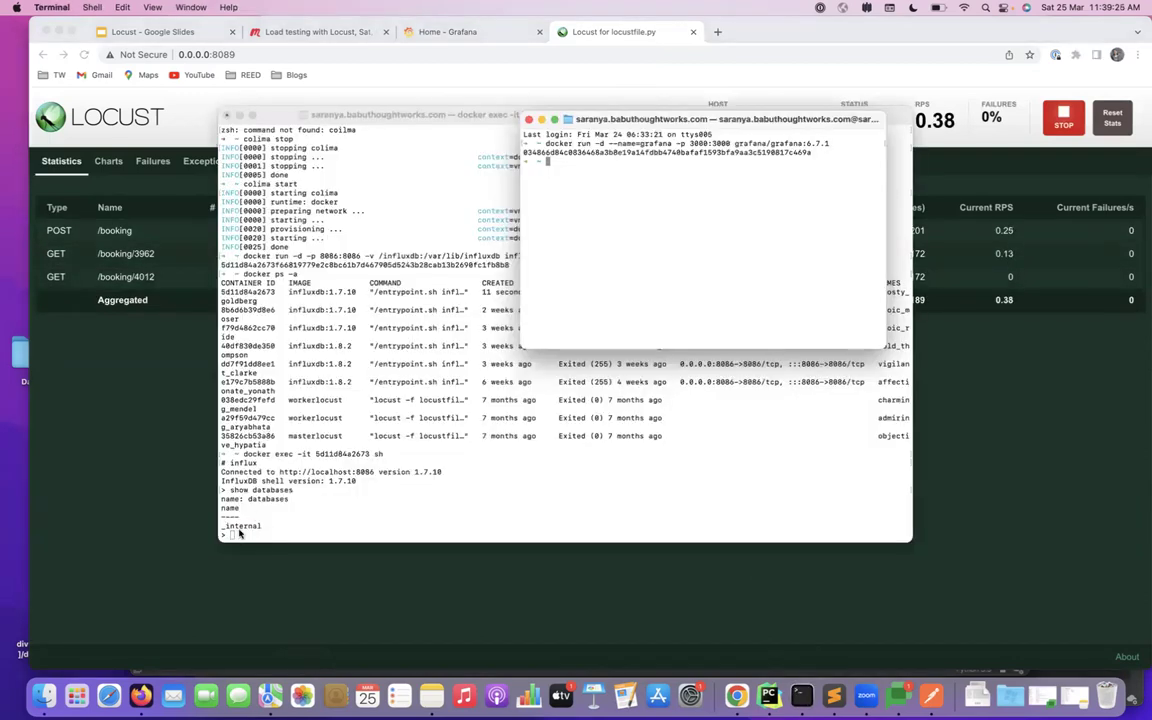
key(Up)
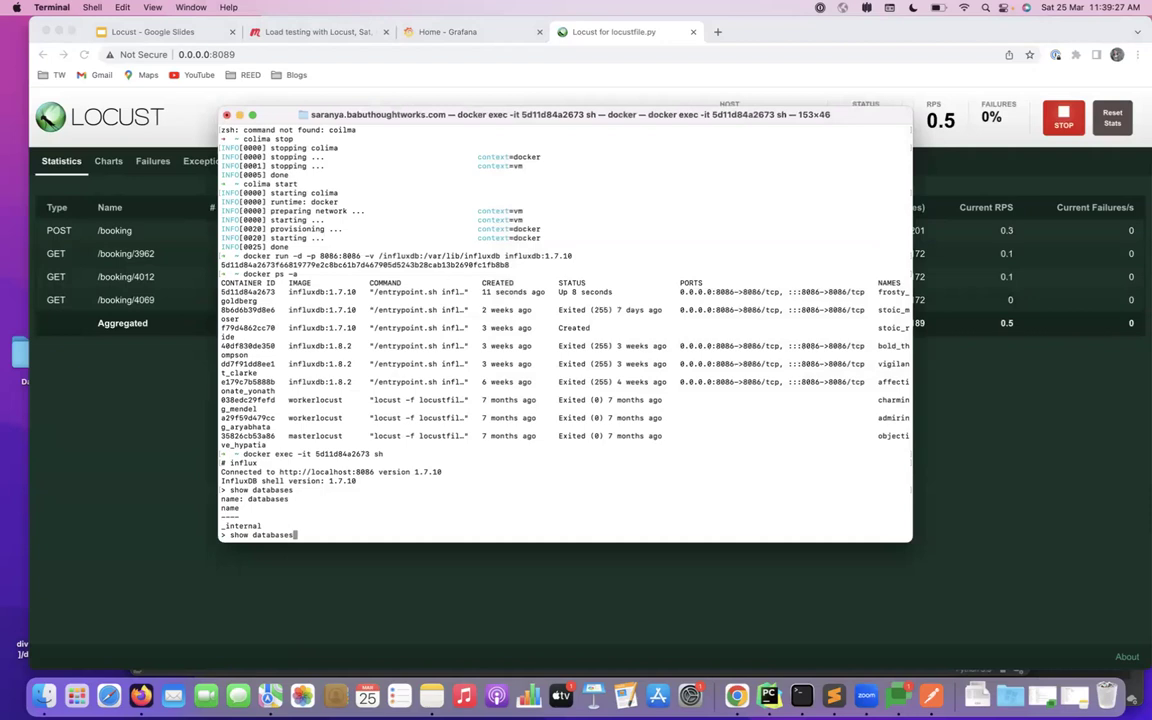
key(Return)
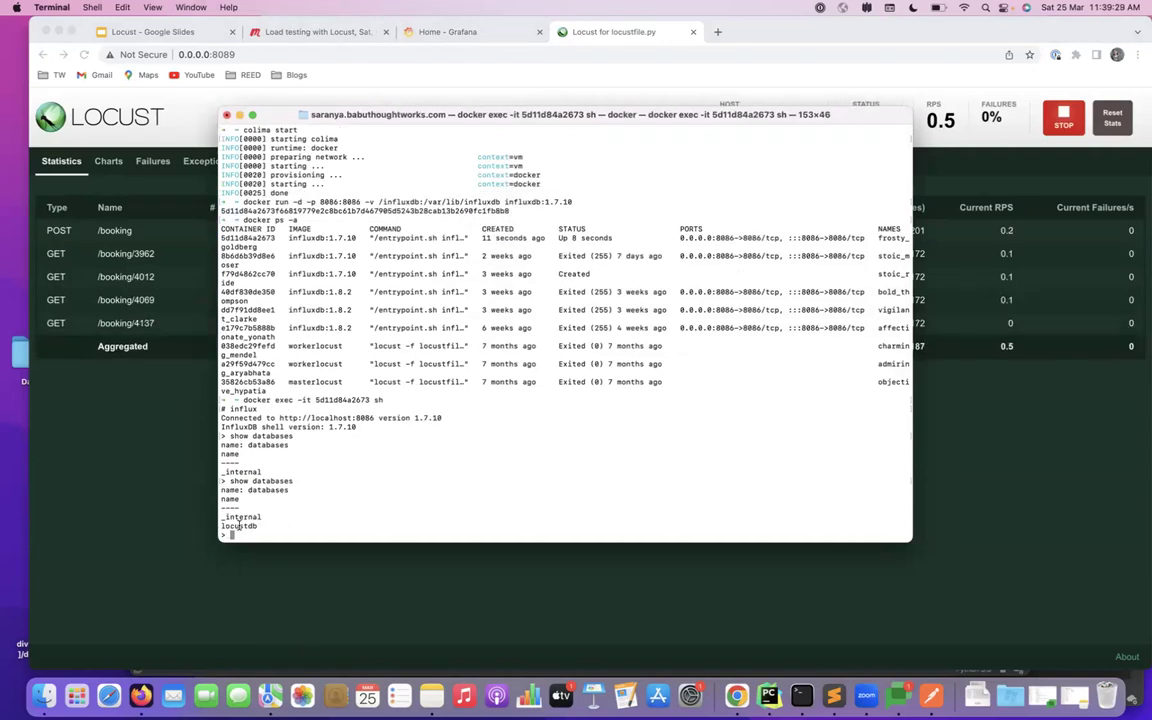
- Select the locustdb database and query all records from REST_Table
text(use locustdb)
key(Return)
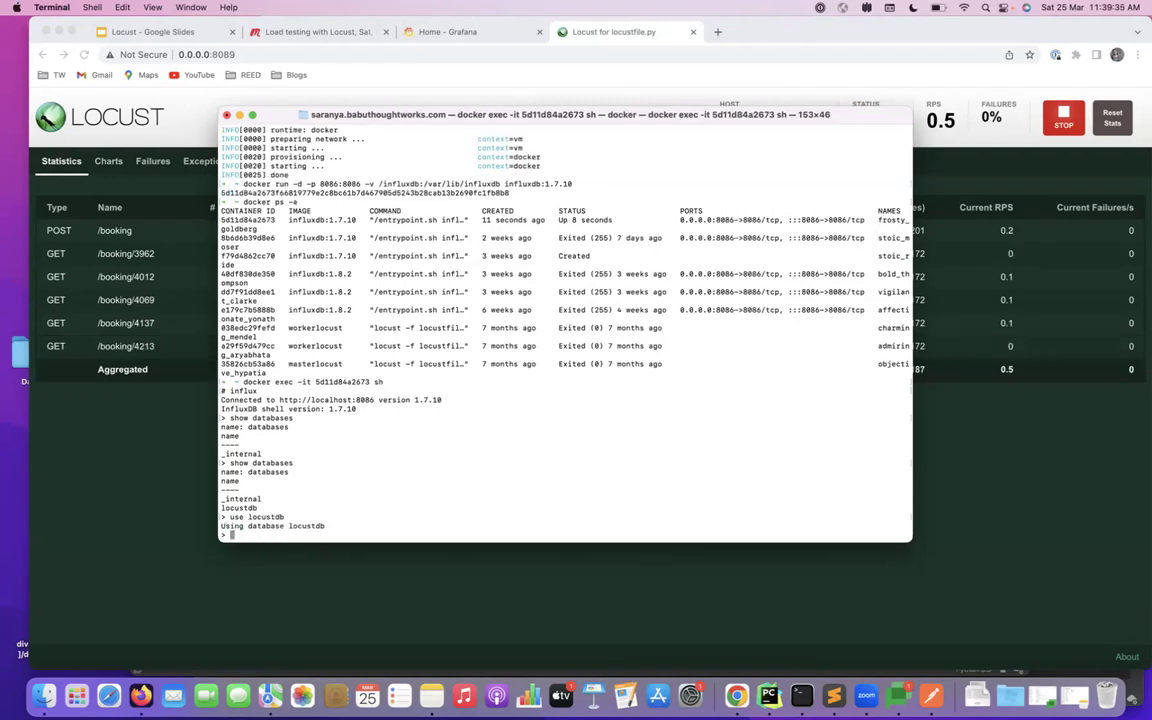
text(select * fr)
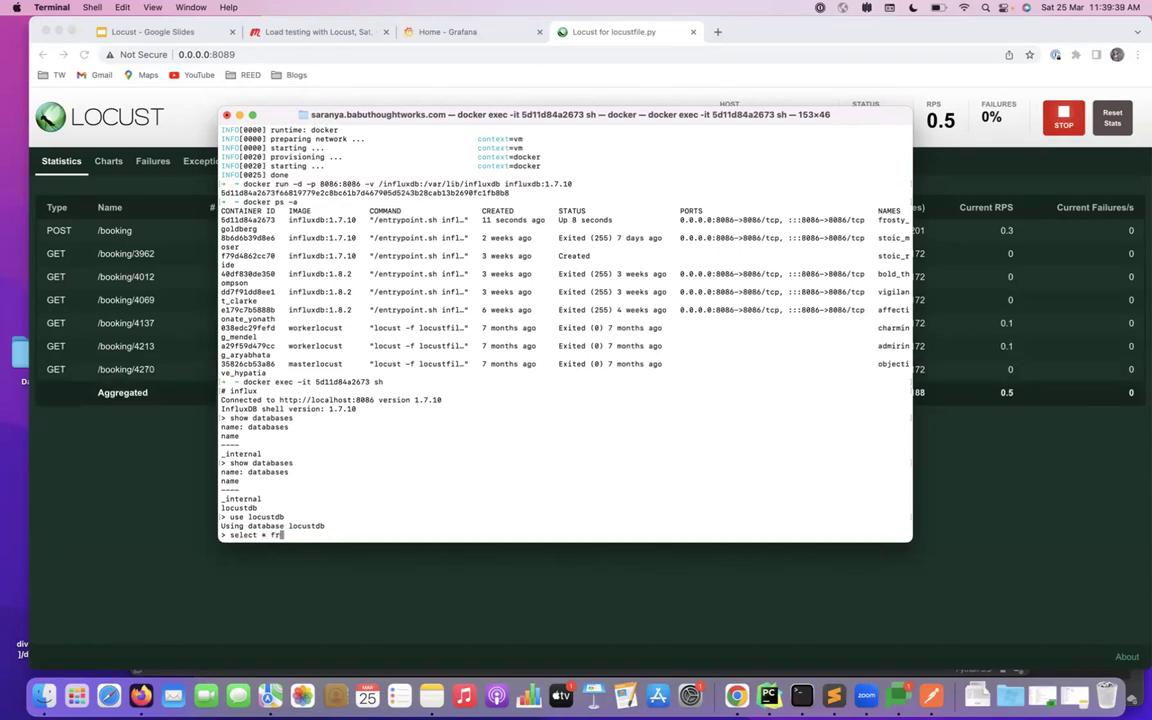
text(om REST_Table)
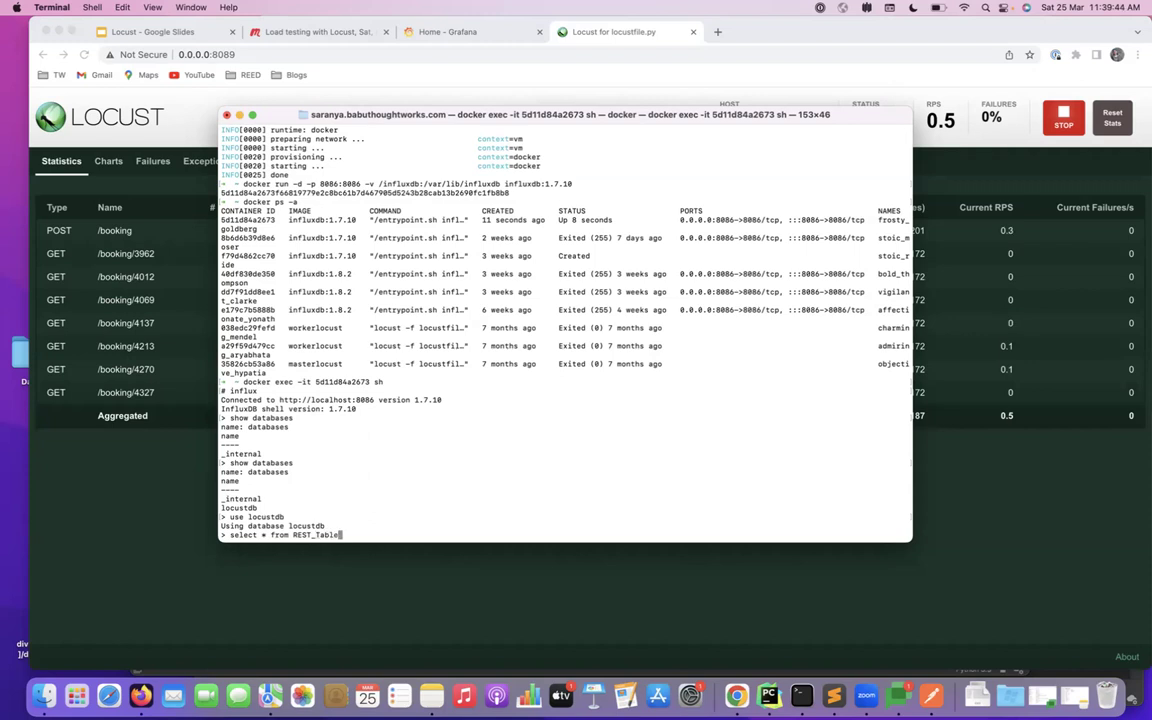
key(Return)
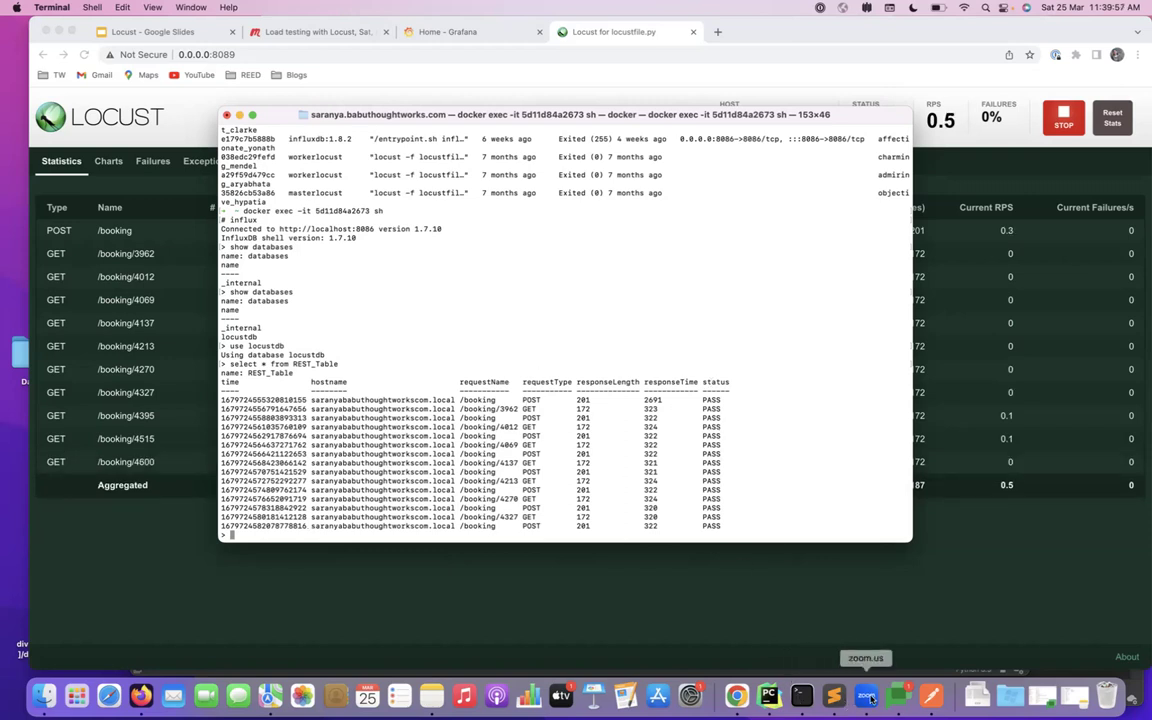
- Stop the running Locust process in PyCharm's terminal and return to the Chrome window, moving it slightly down
click(768, 697)
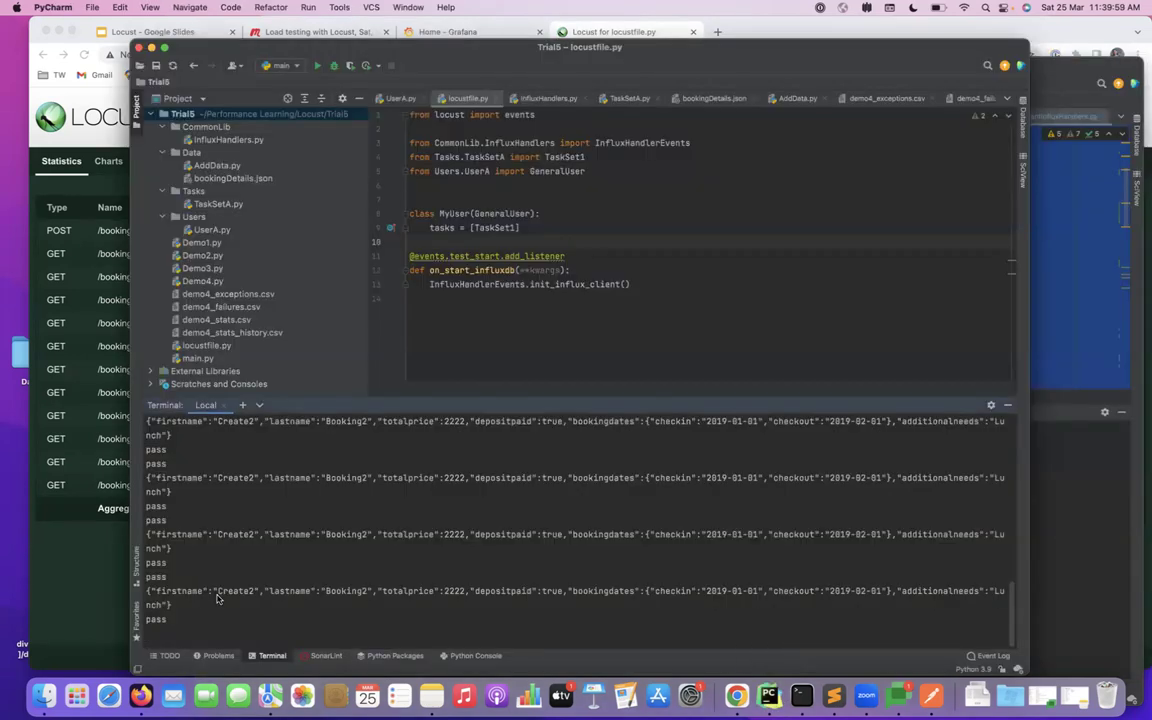
key(ctrl+c)
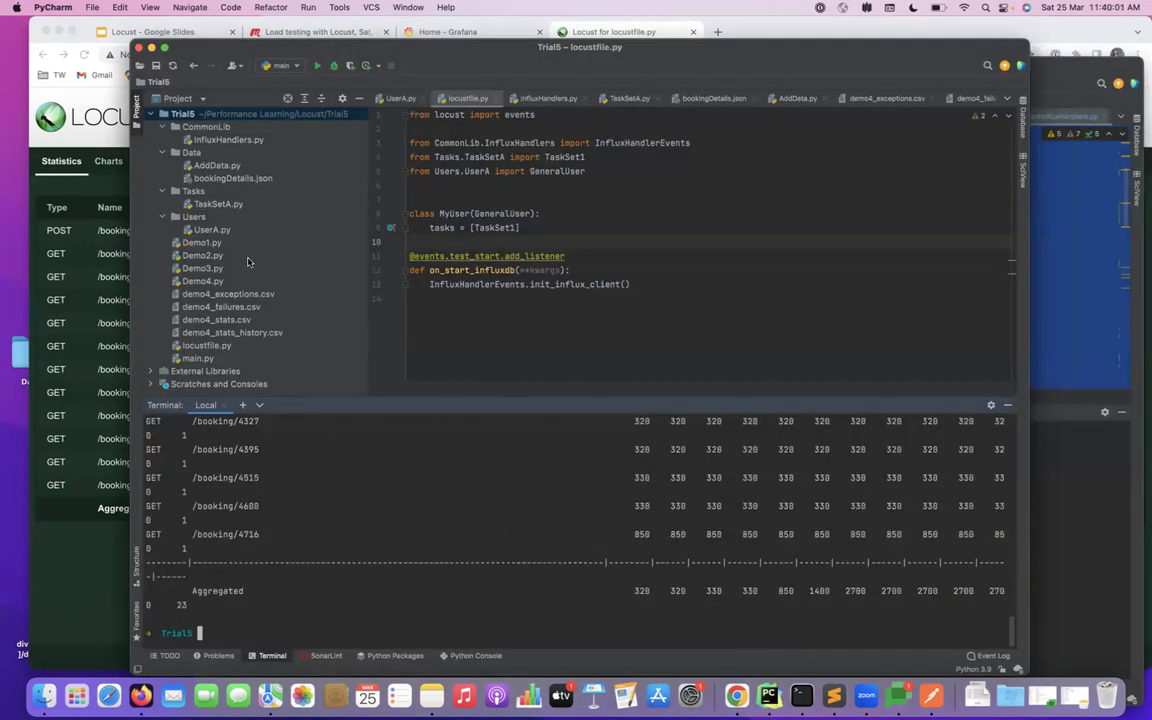
key(super+Tab)
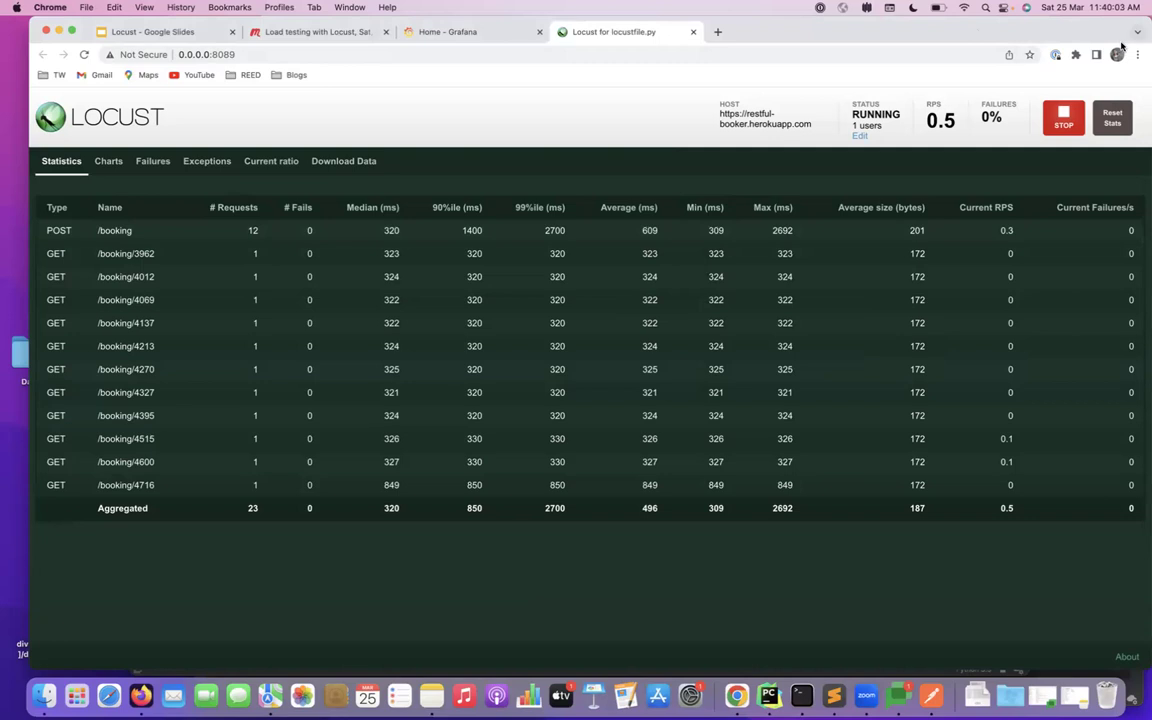
drag(1011, 46, 1011, 80)
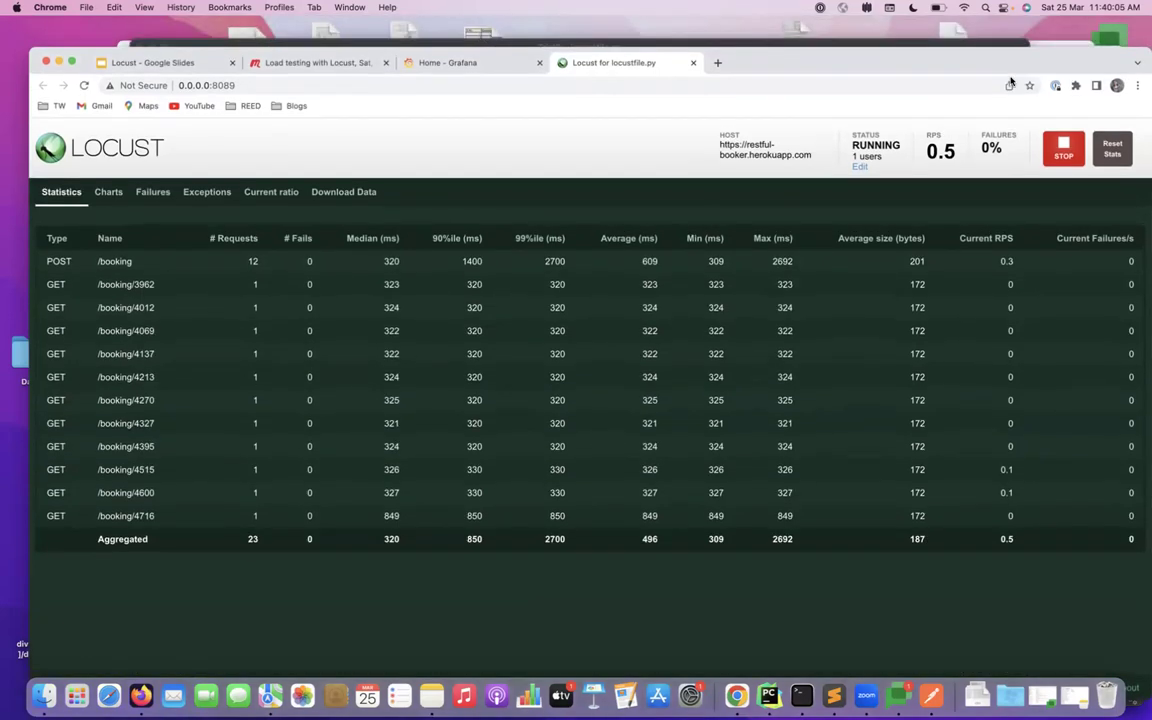
- Add a new InfluxDB data source in Grafana
click(414, 68)
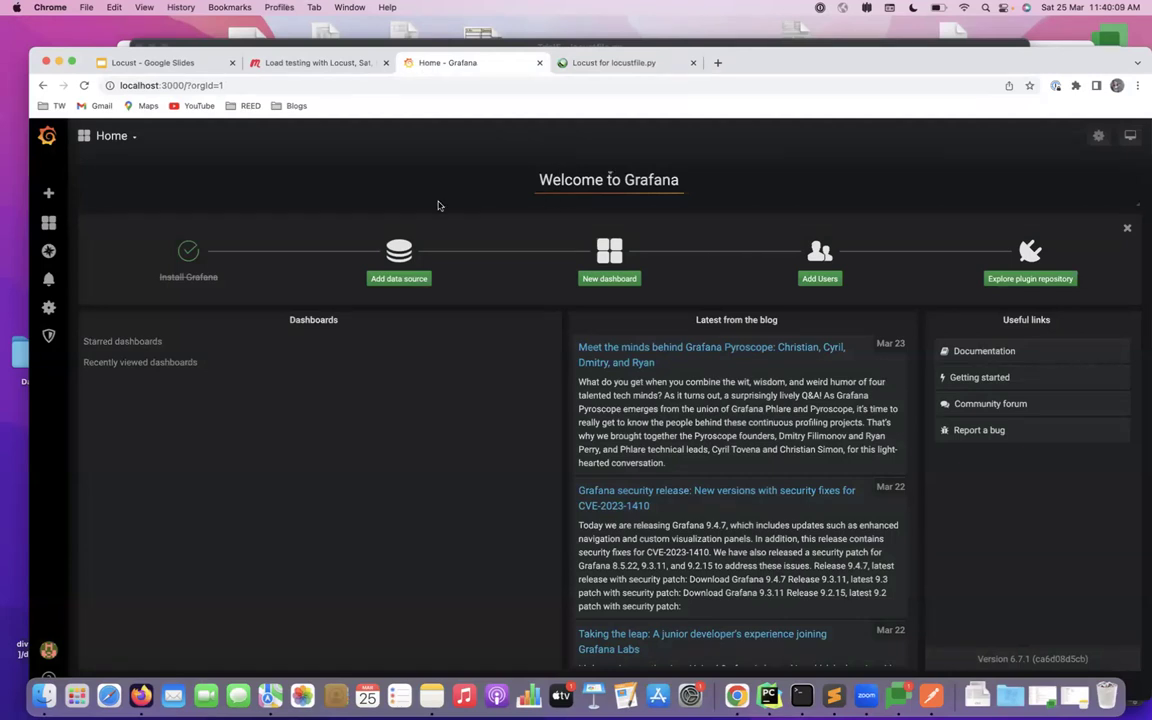
click(401, 276)
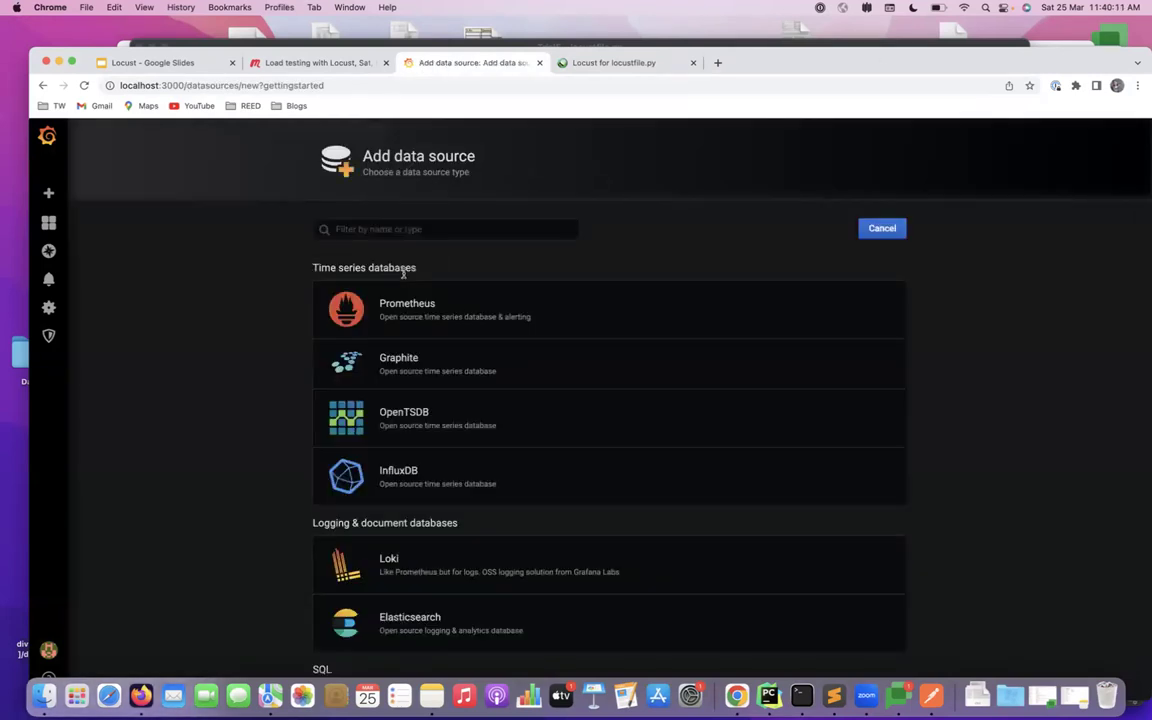
click(408, 475)
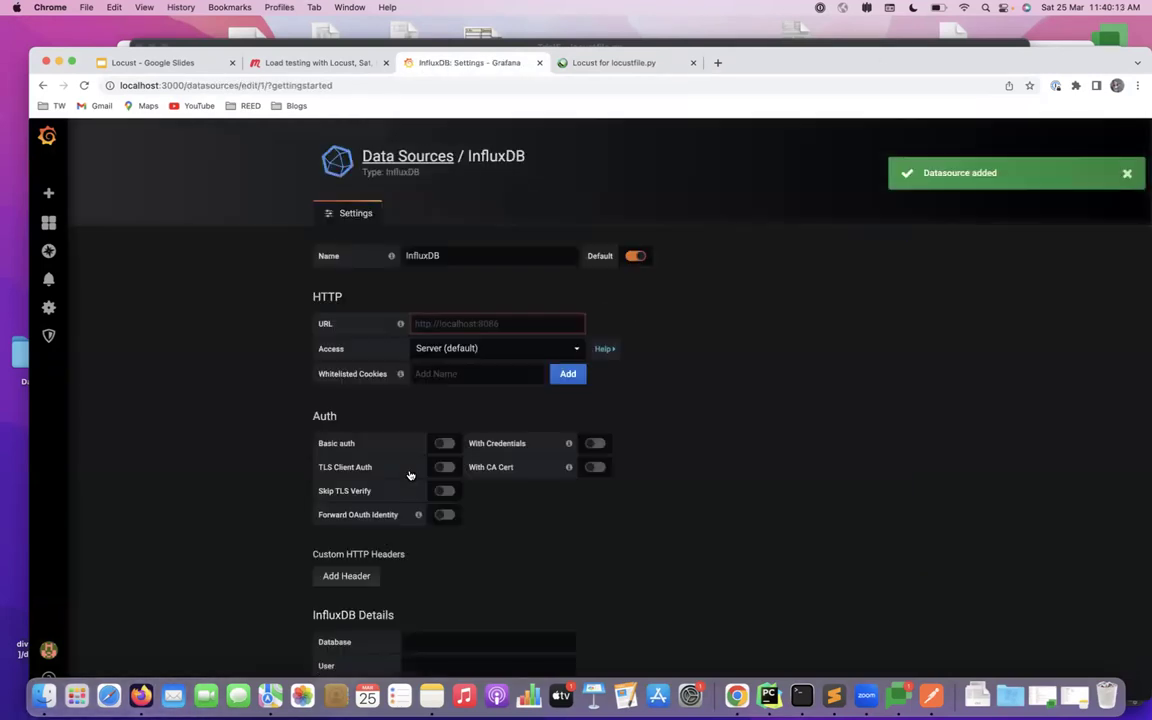
click(428, 324)
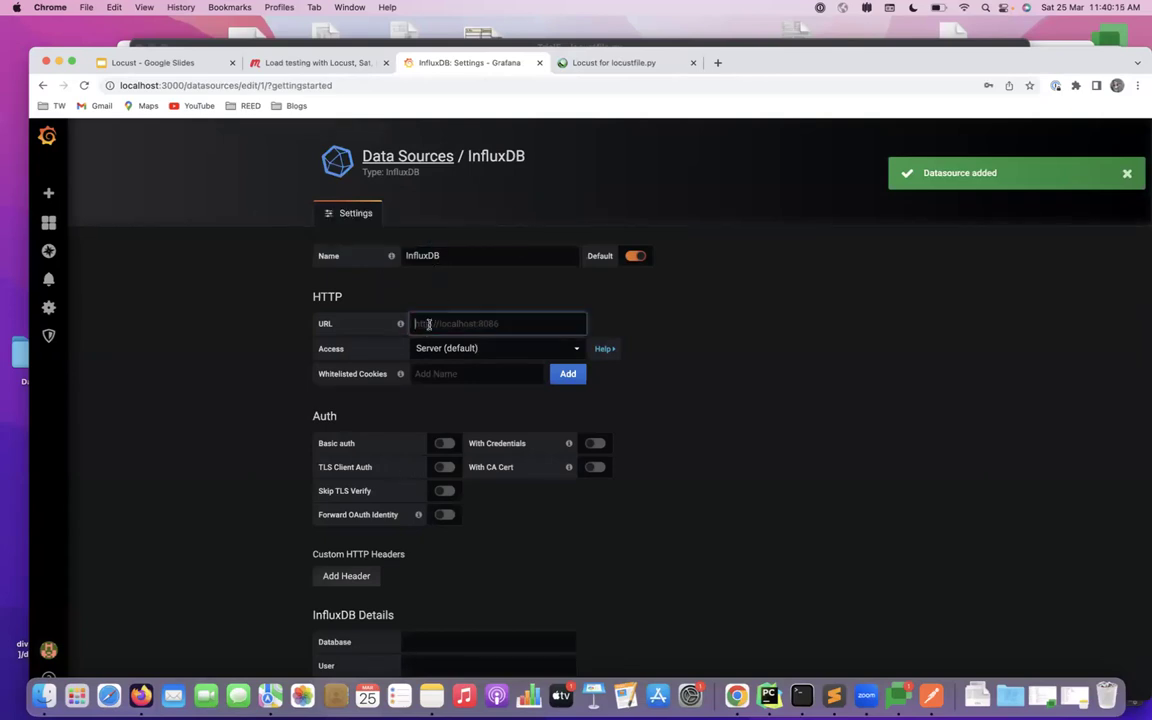
text(https://lo)
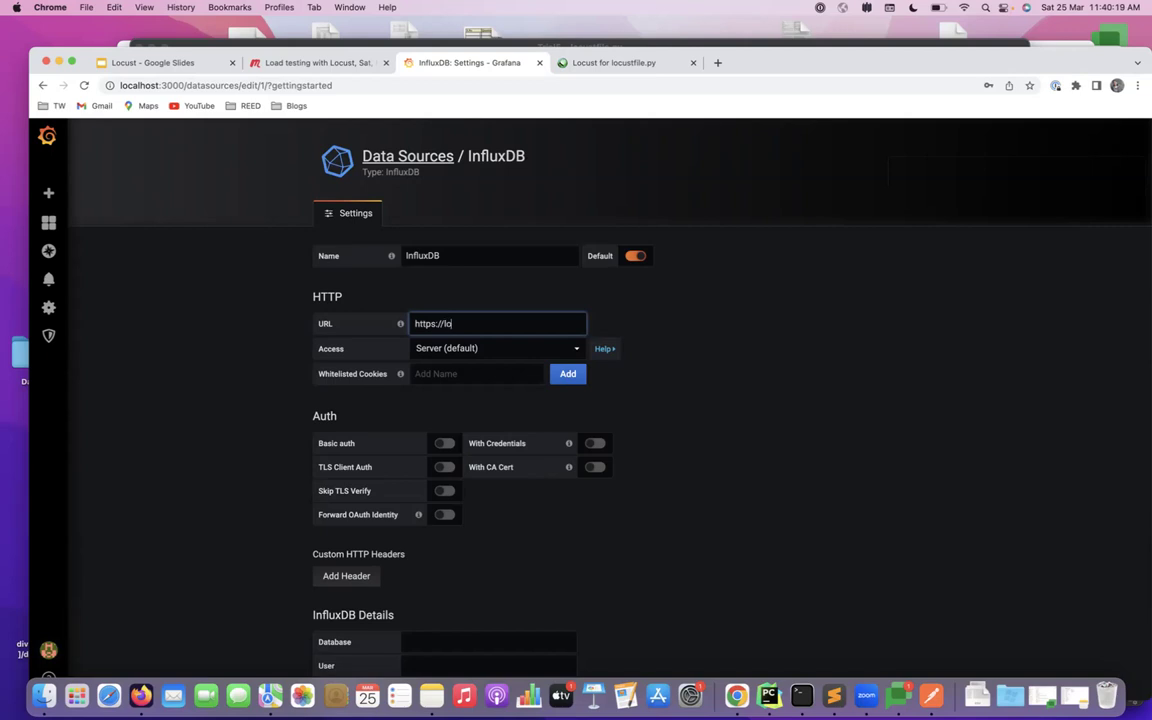
text(calhos)
click(449, 348)
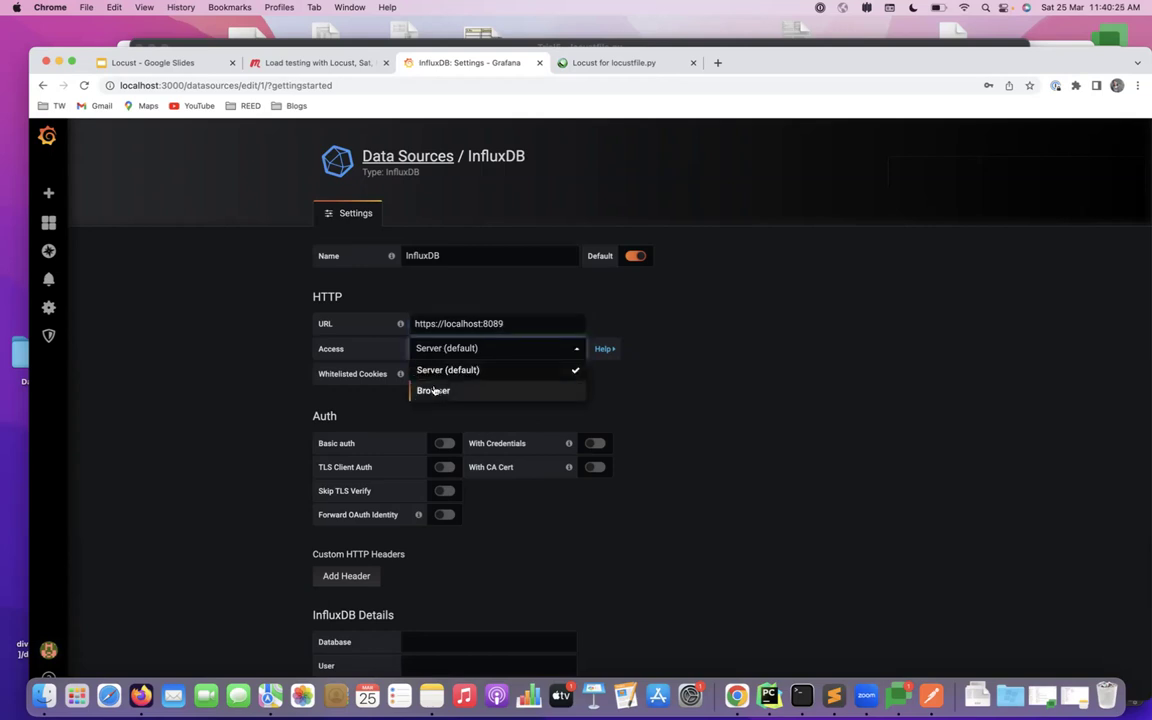
click(414, 389)
- Set the InfluxDB database to locustdb, then save and test the data source
scroll(380, 540, down, 2)
click(420, 488)
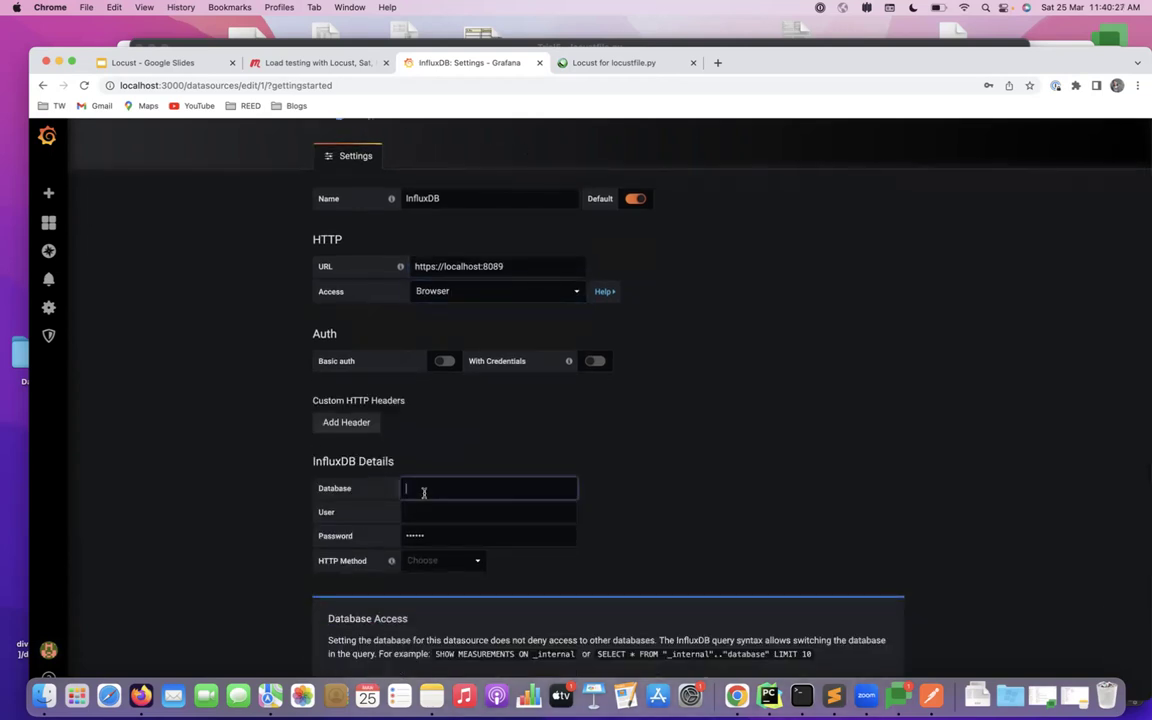
text(locustdb)
scroll(533, 545, down, 2)
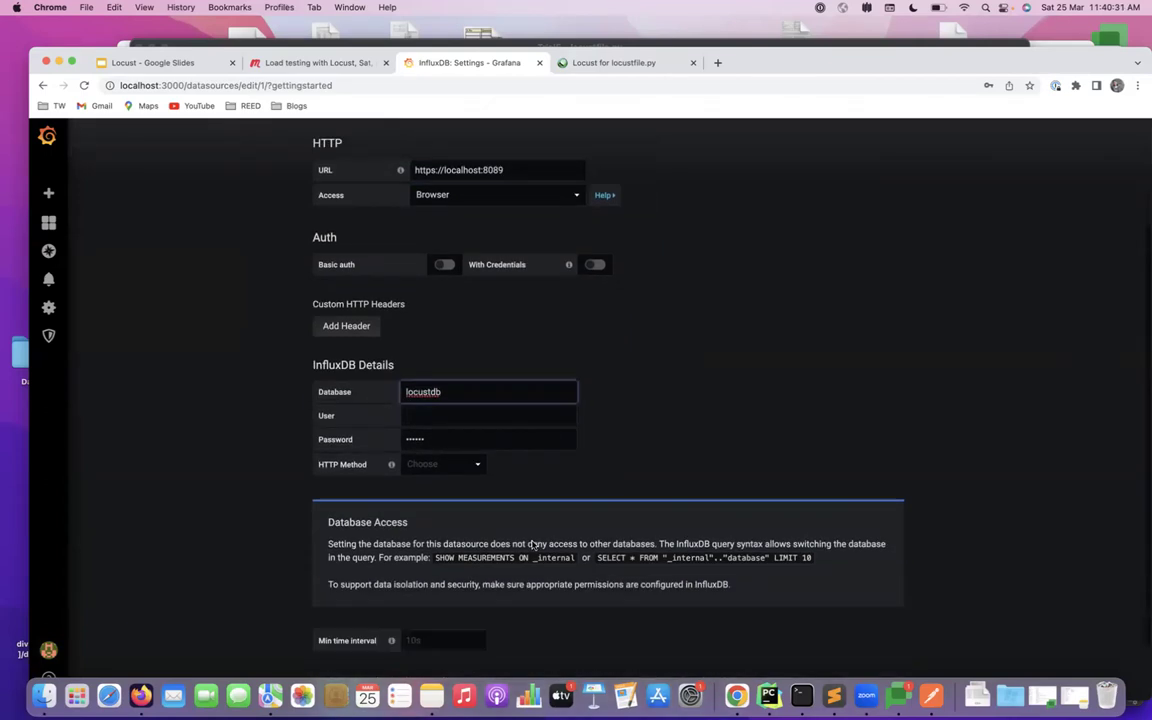
scroll(533, 545, down, 2)
click(348, 626)
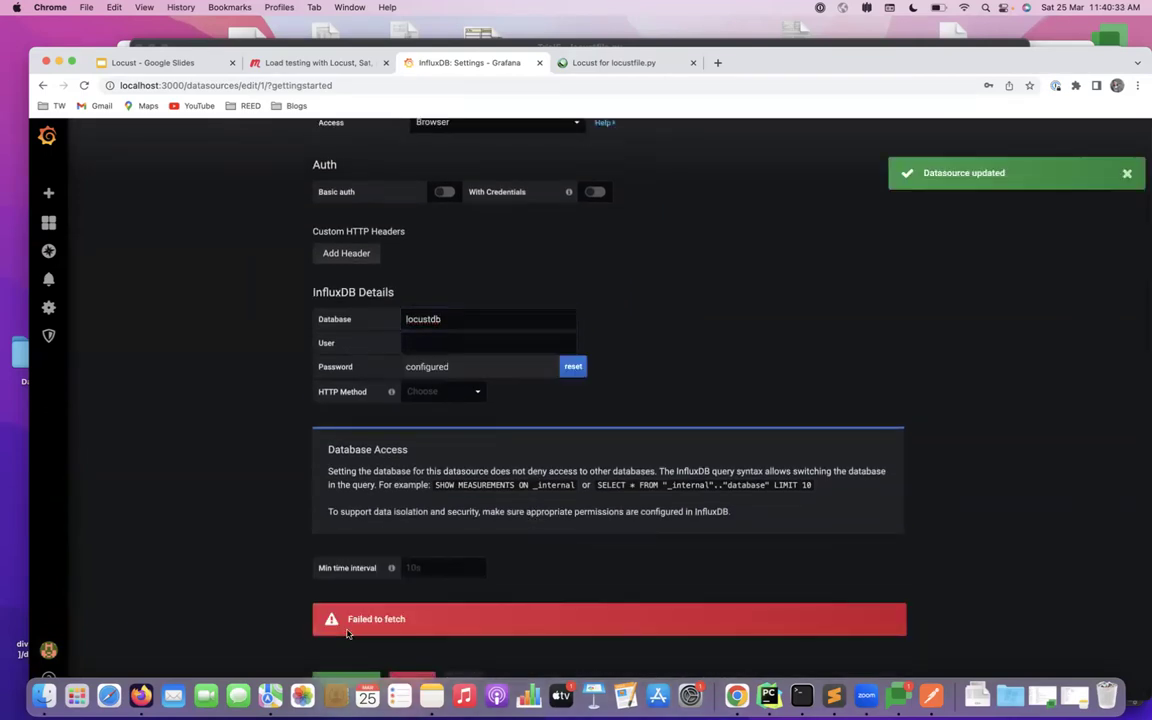
scroll(481, 437, up, 3)
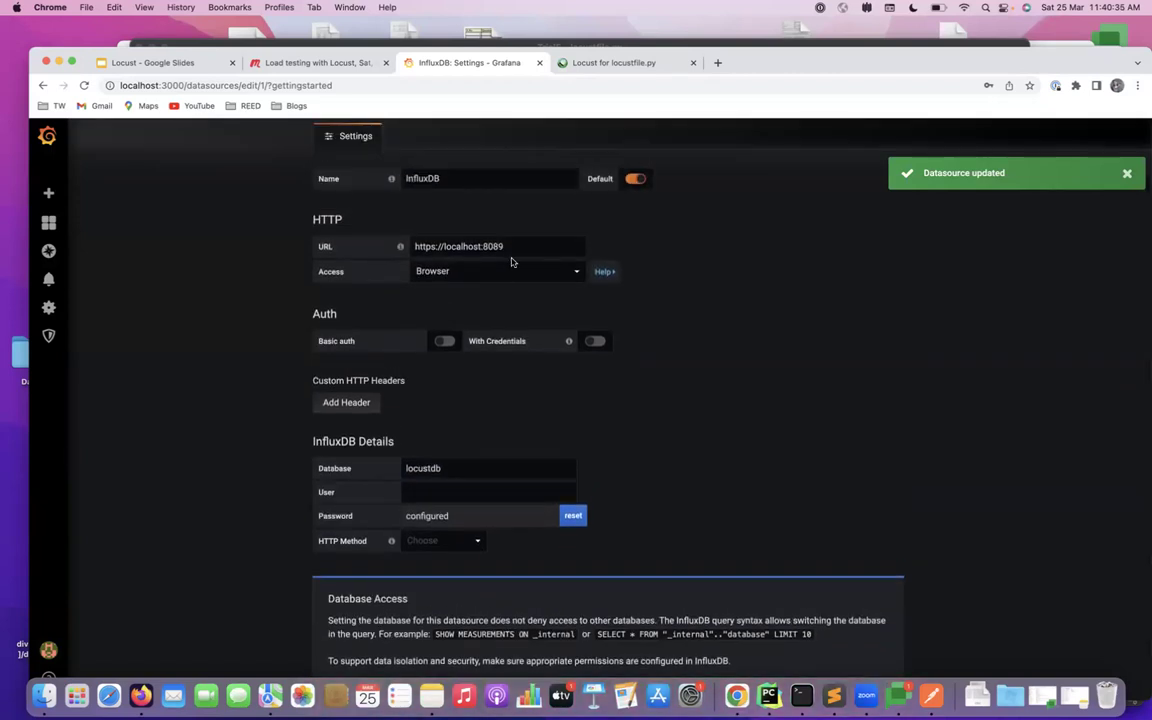
click(769, 695)
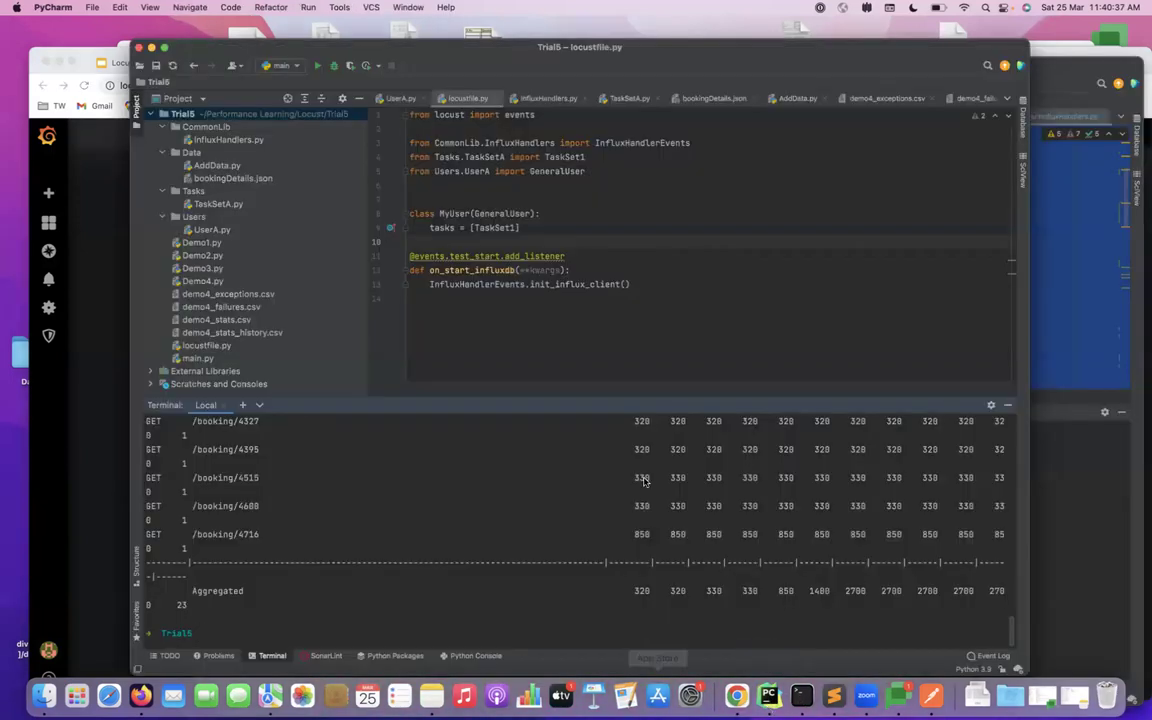
scroll(645, 481, up, 15)
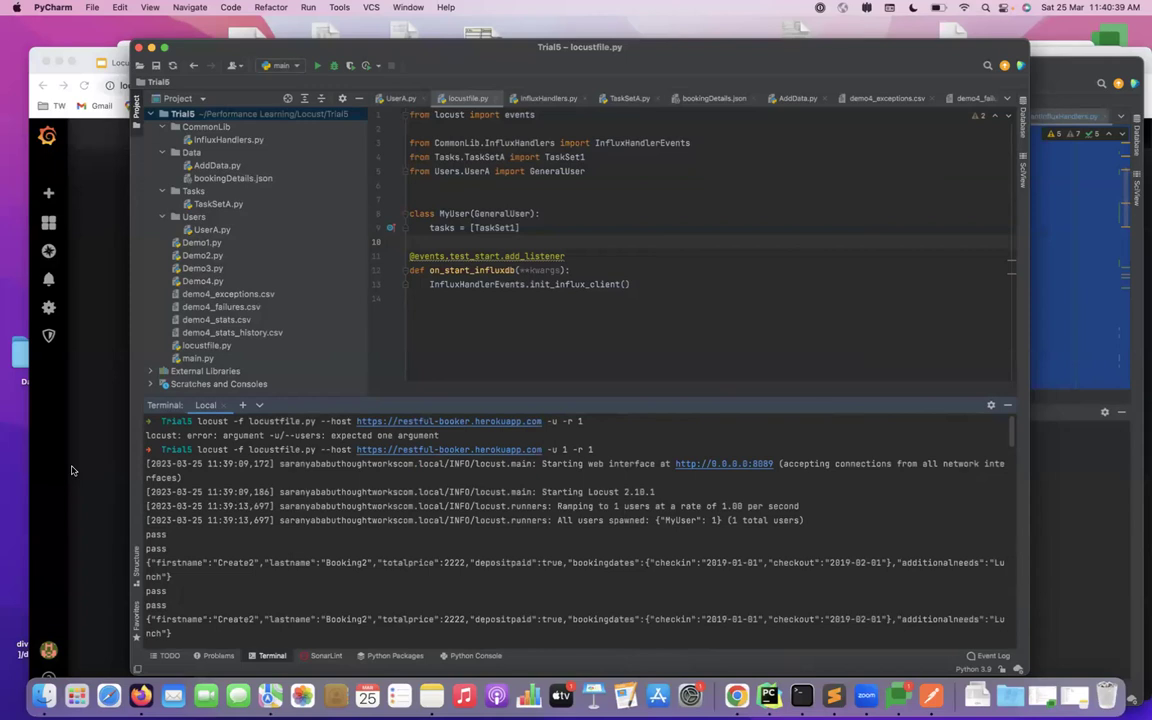
click(67, 423)
click(527, 248)
key(BackSpace)
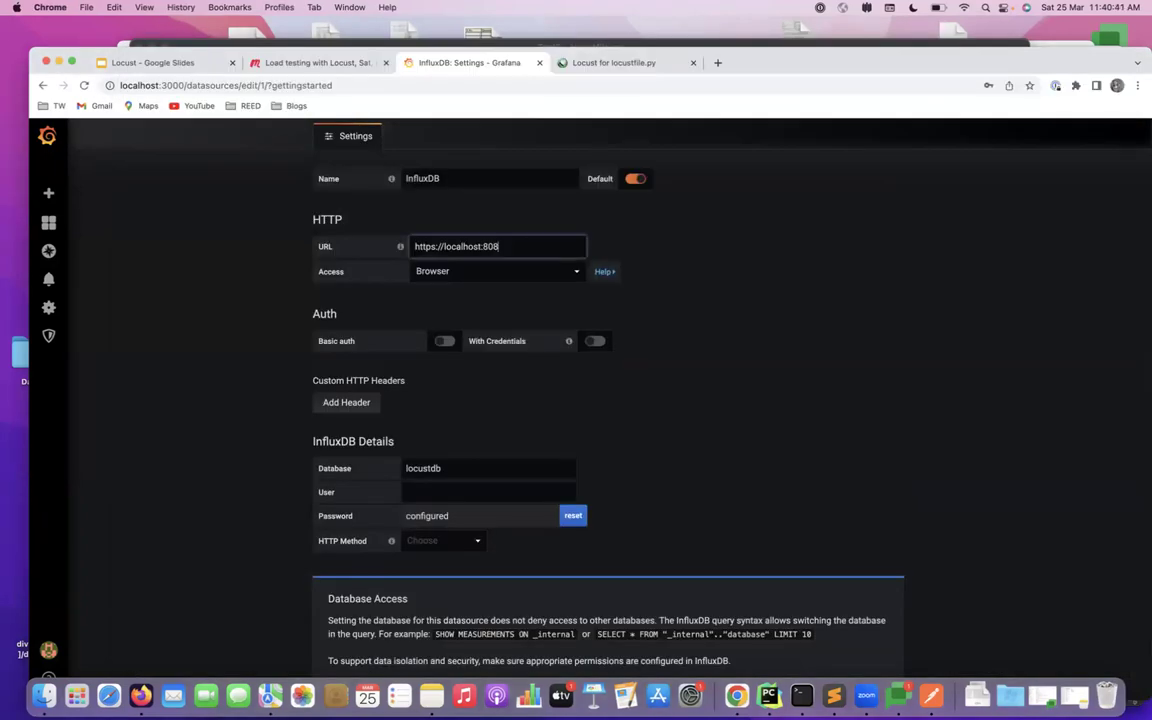
scroll(504, 411, down, 5)
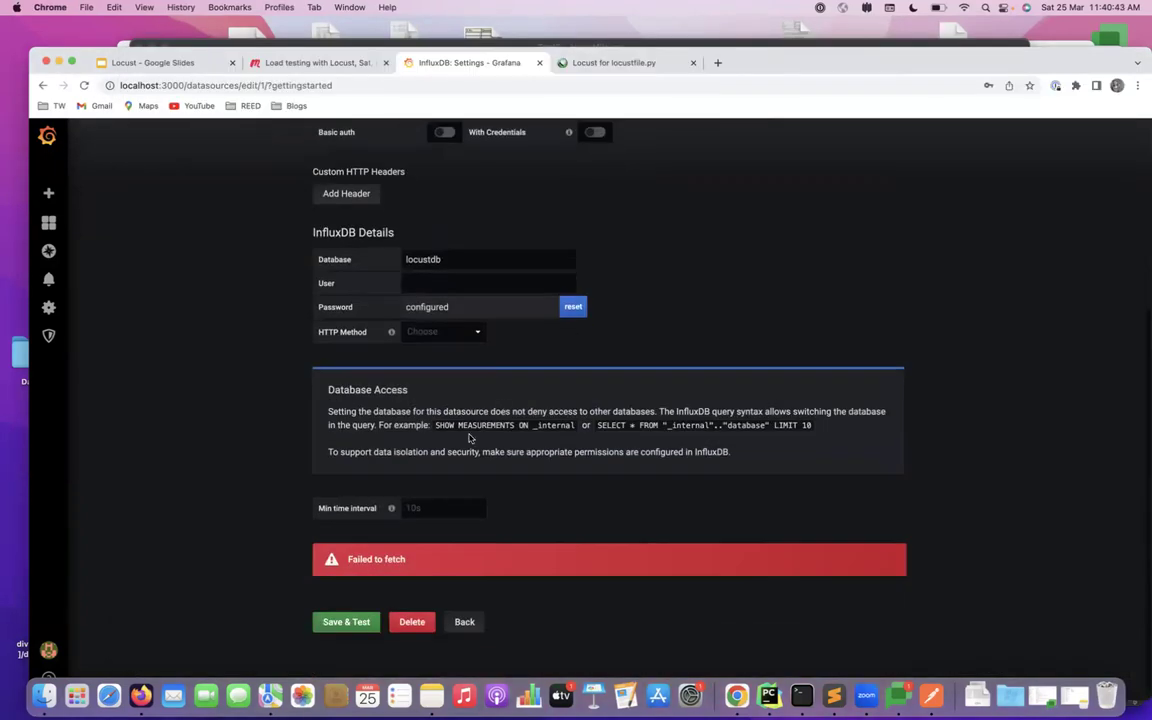
click(355, 628)
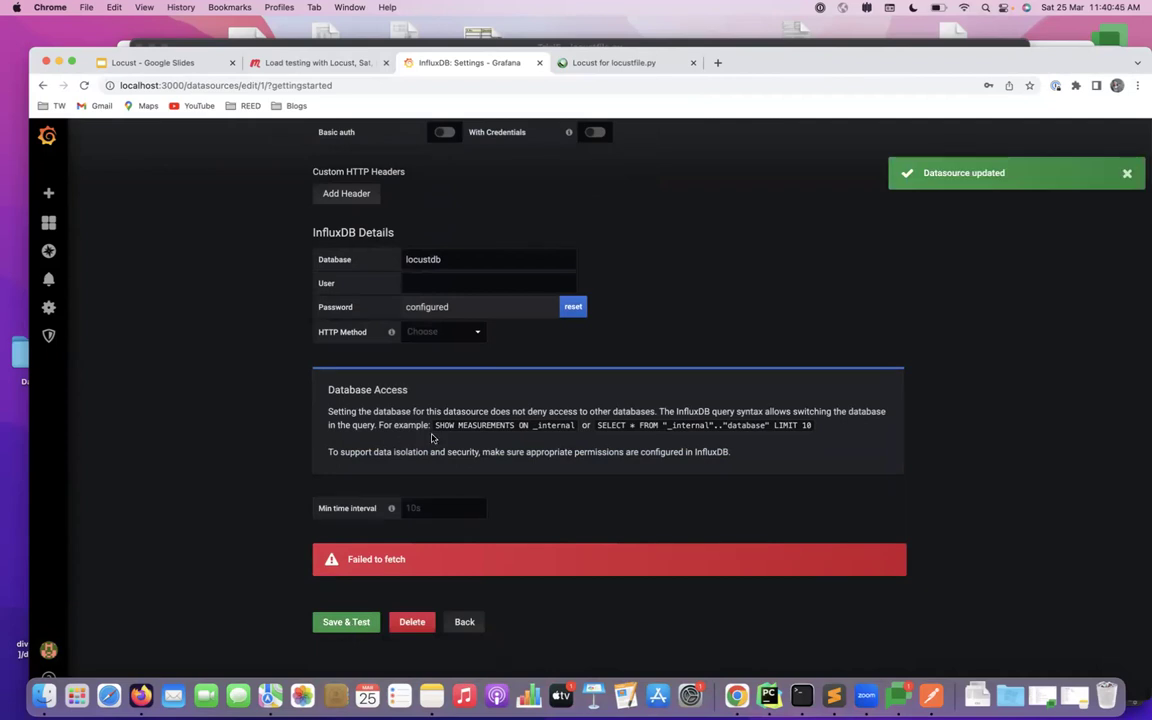
scroll(427, 461, up, 6)
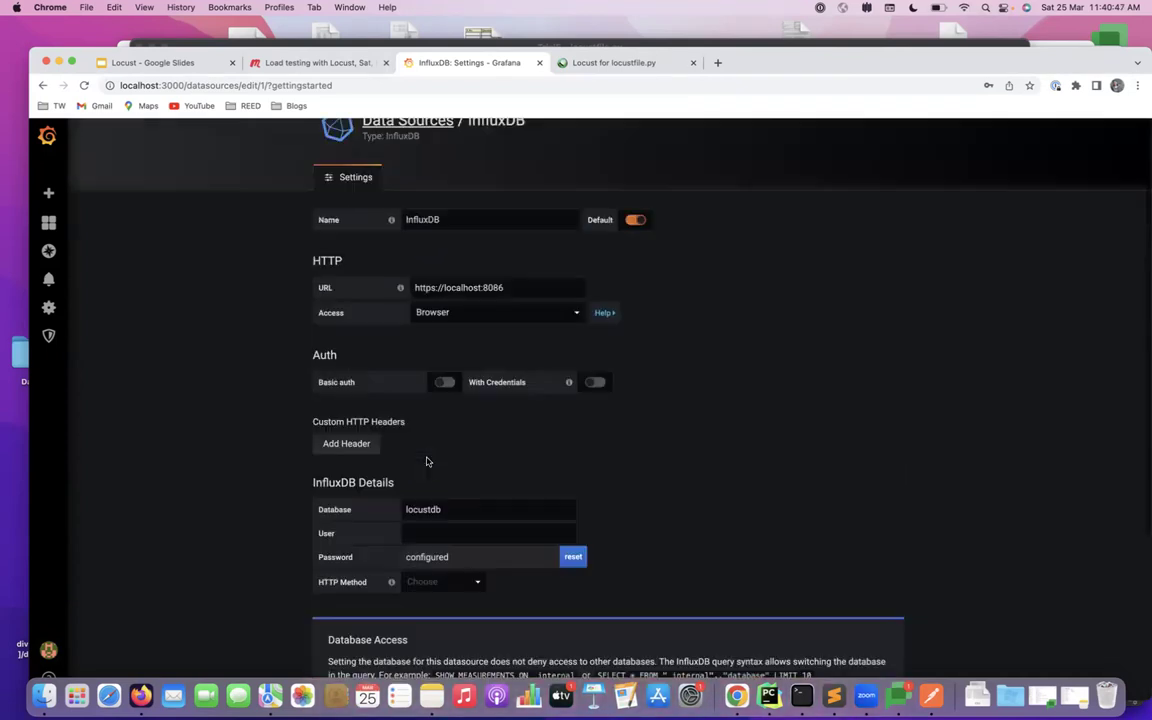
click(434, 288)
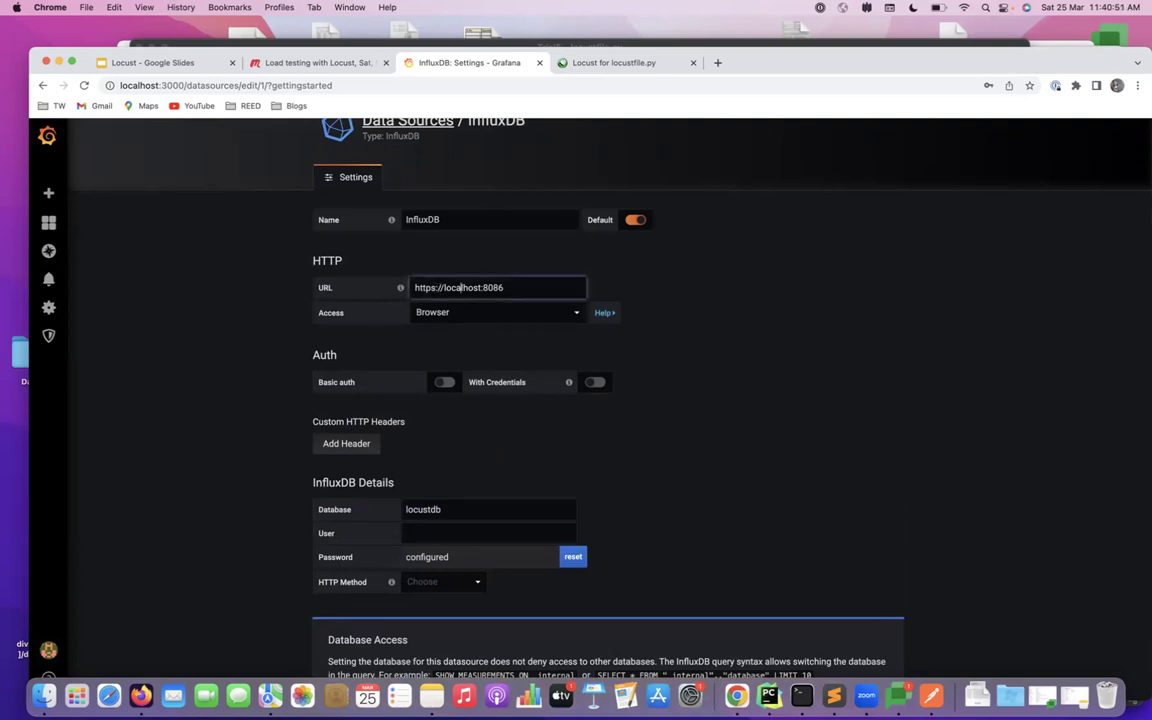
key(BackSpace)
key(BackSpace)
key(BackSpace)
key(BackSpace)
key(BackSpace)
key(BackSpace)
key(BackSpace)
key(BackSpace)
key(BackSpace)
key(BackSpace)
key(BackSpace)
key(BackSpace)
key(BackSpace)
text(:)
key(BackSpace)
key(BackSpace)
key(BackSpace)
key(BackSpace)
text(https://0.0.)
key(BackSpace)
key(BackSpace)
key(BackSpace)
key(BackSpace)
text(0.0.00.)
click(442, 287)
text(//)
click(435, 287)
key(BackSpace)
scroll(479, 527, down, 5)
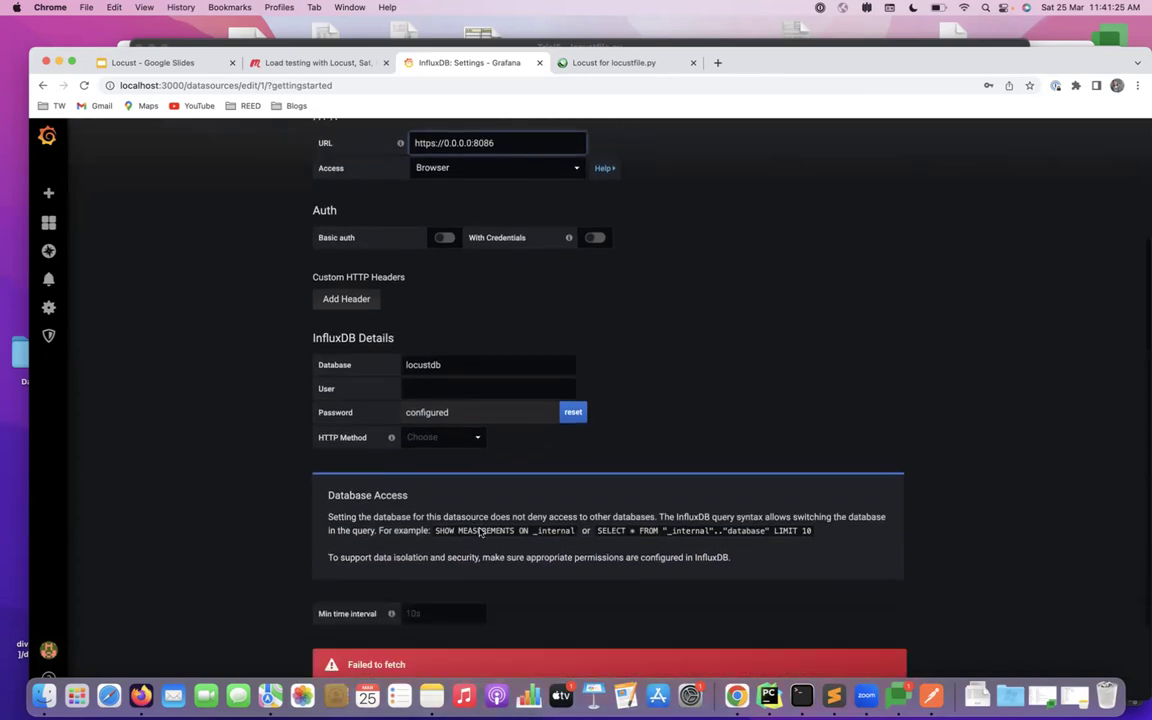
scroll(344, 646, down, 1)
click(345, 627)
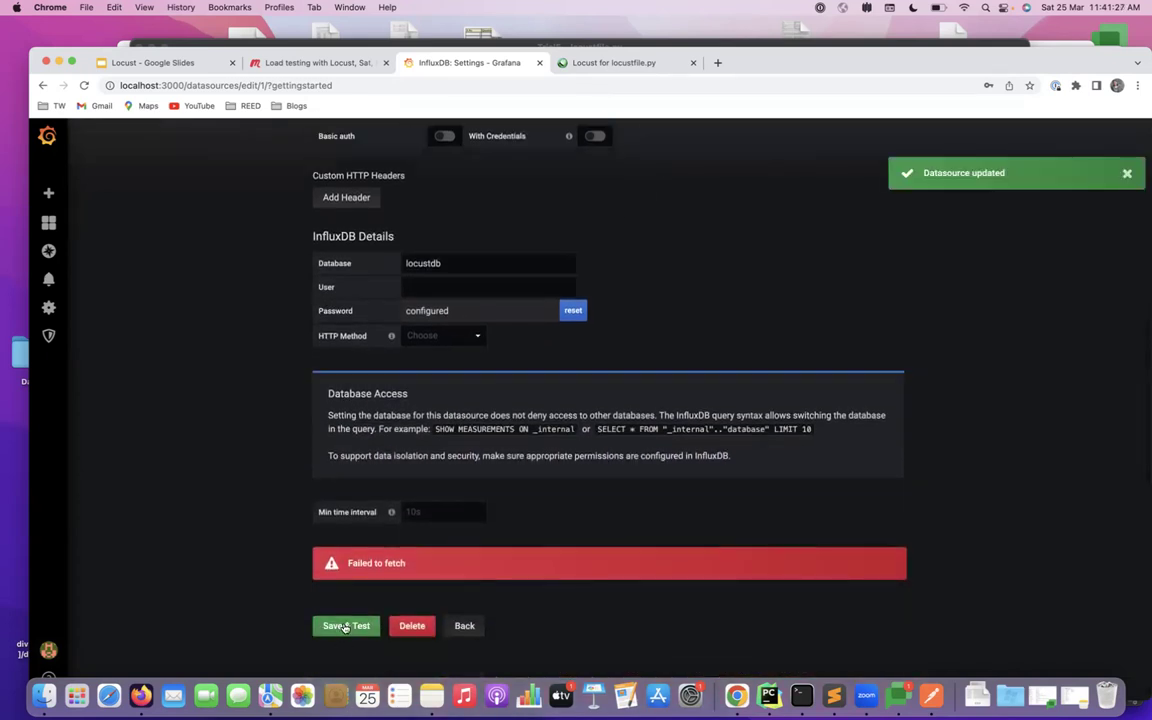
scroll(430, 440, up, 3)
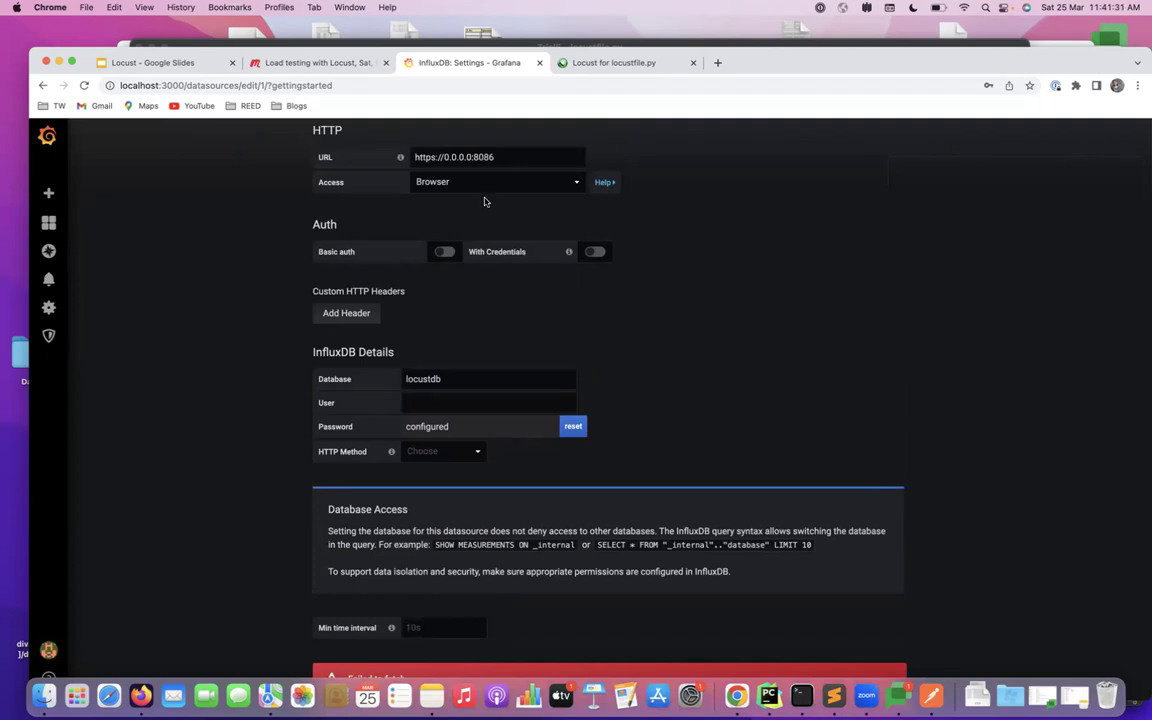
drag(812, 62, 812, 127)
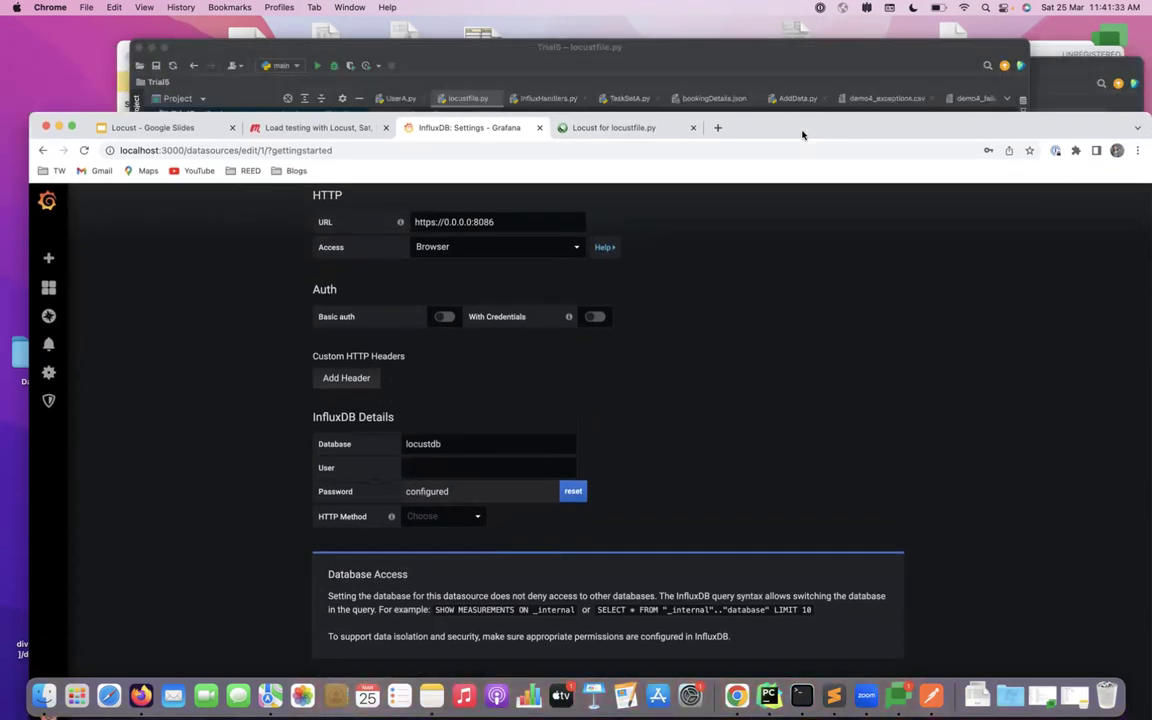
click(652, 129)
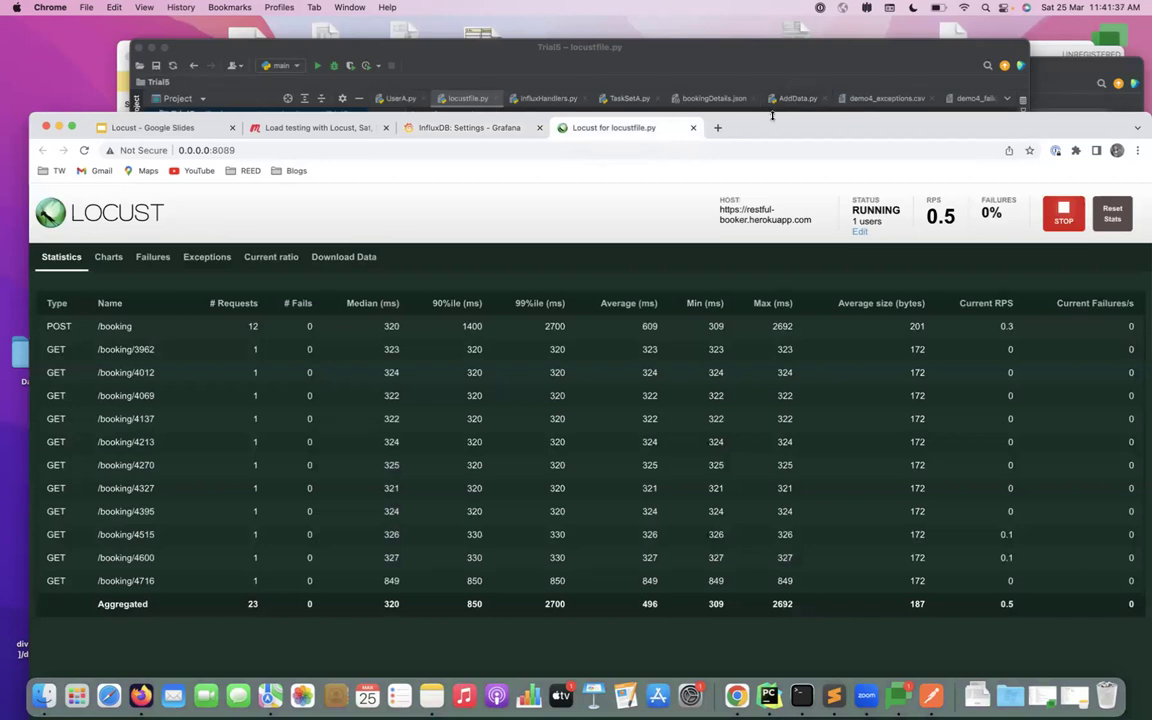
drag(806, 131, 806, 85)
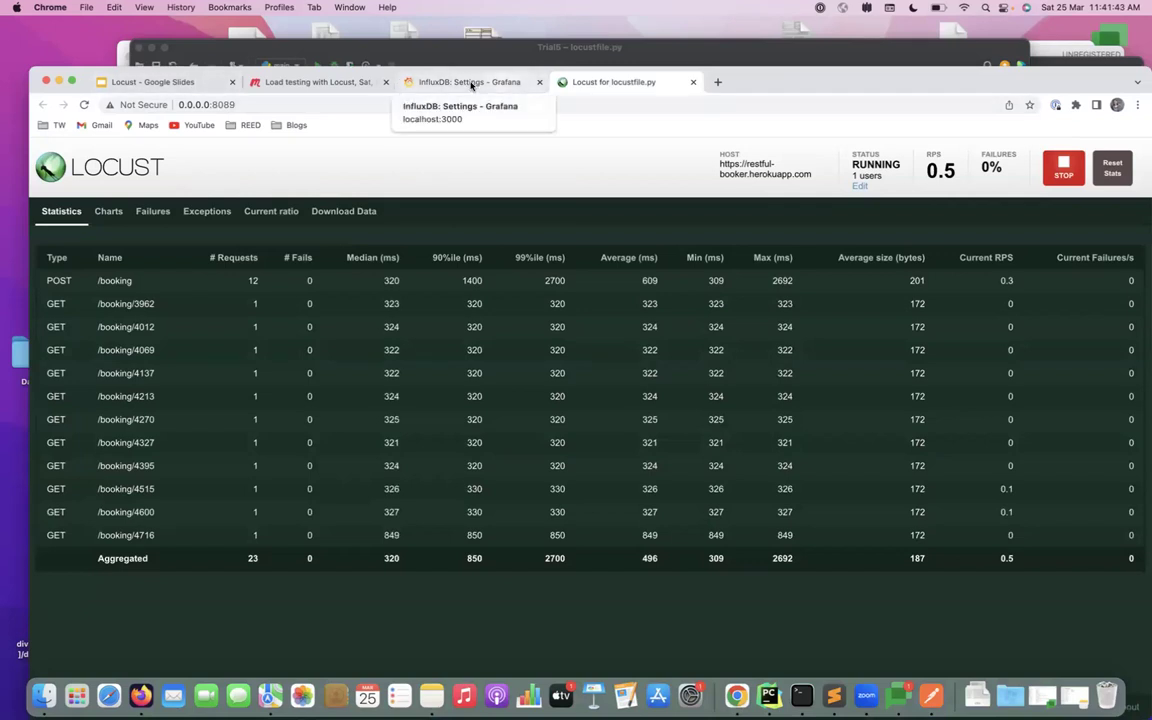
drag(820, 90, 820, 120)
click(480, 117)
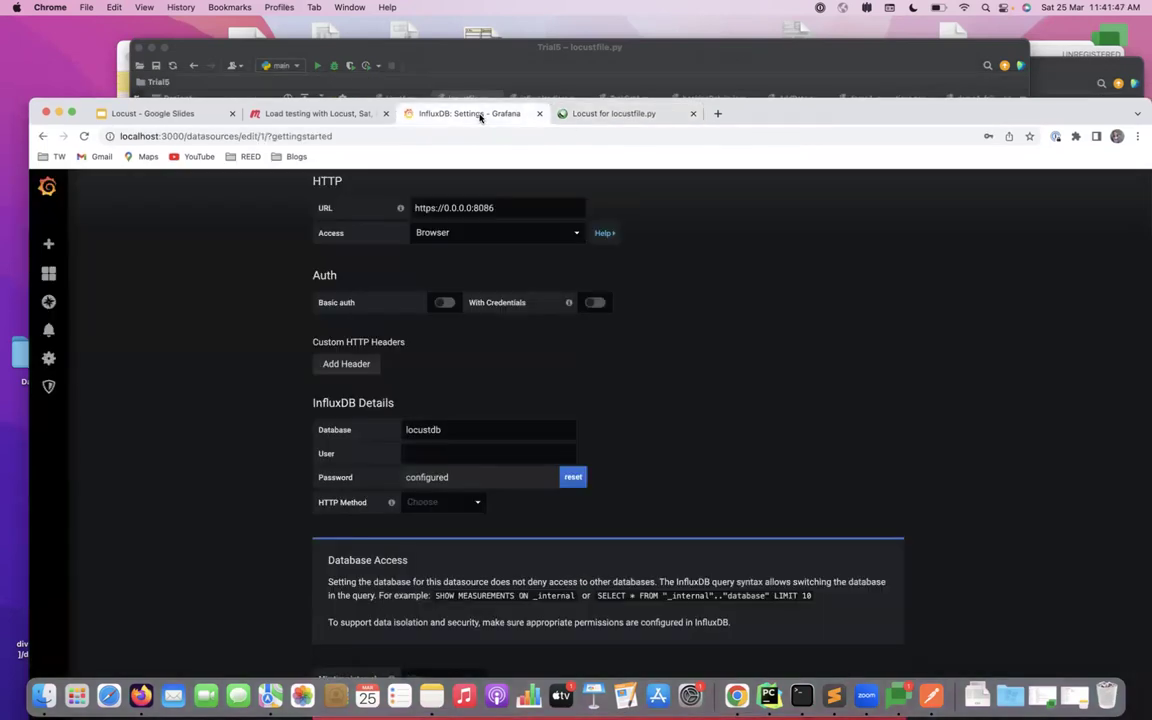
click(437, 208)
key(BackSpace)
key(BackSpace)
text(:)
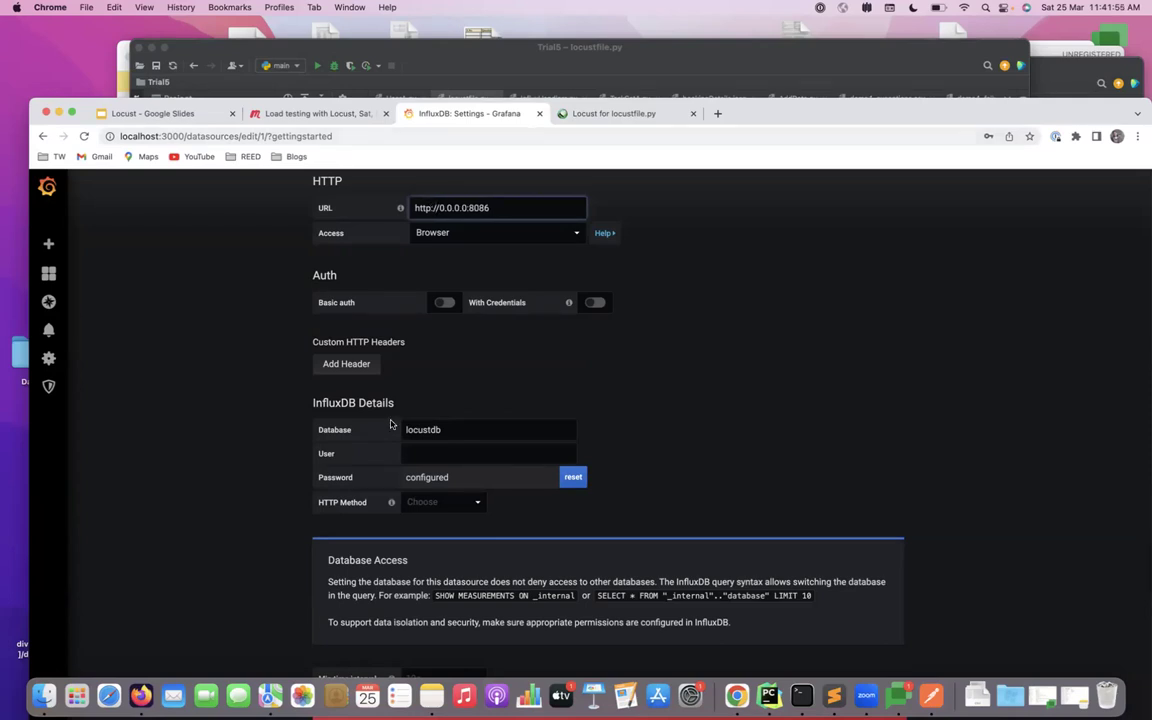
scroll(393, 531, down, 3)
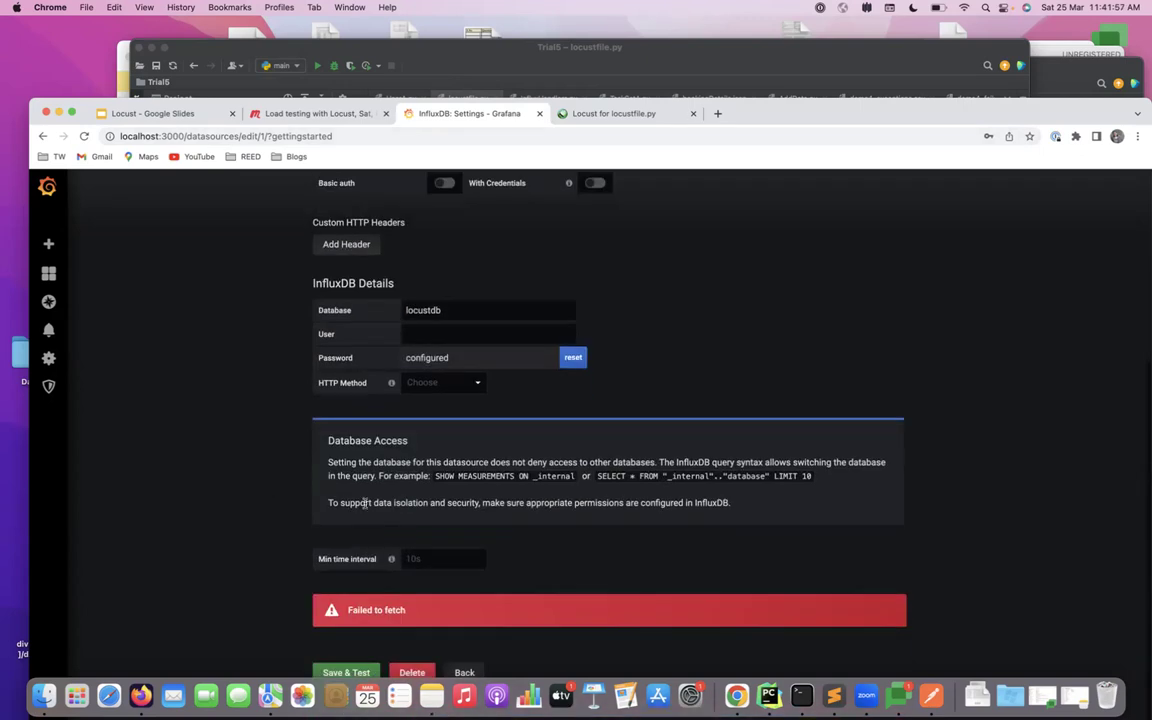
click(346, 672)
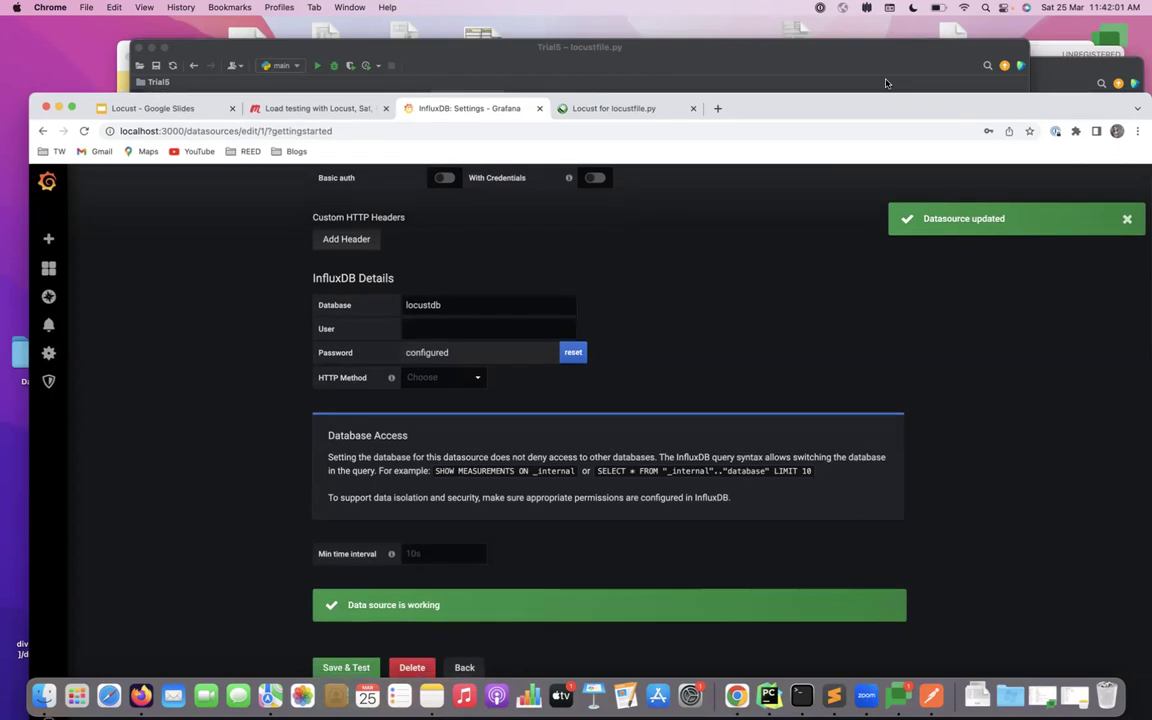
- Review the saved data source settings, then create a new dashboard from Grafana's home page with a query panel
double_click(884, 117)
scroll(520, 332, up, 2)
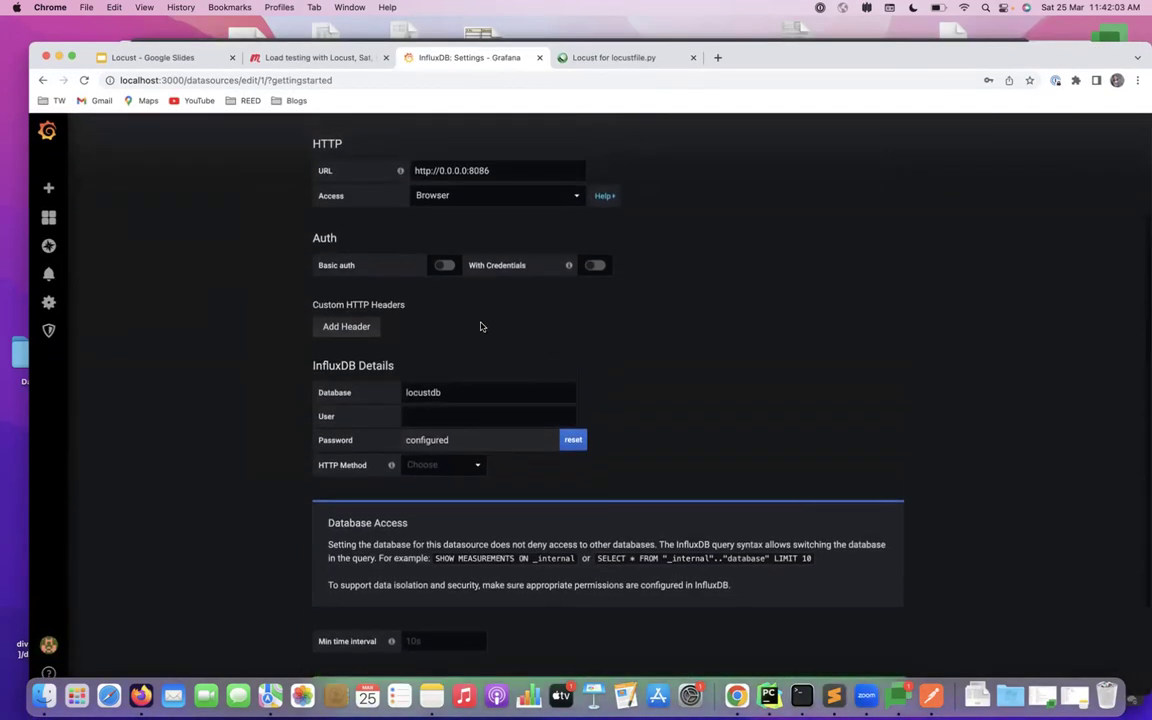
scroll(420, 400, down, 3)
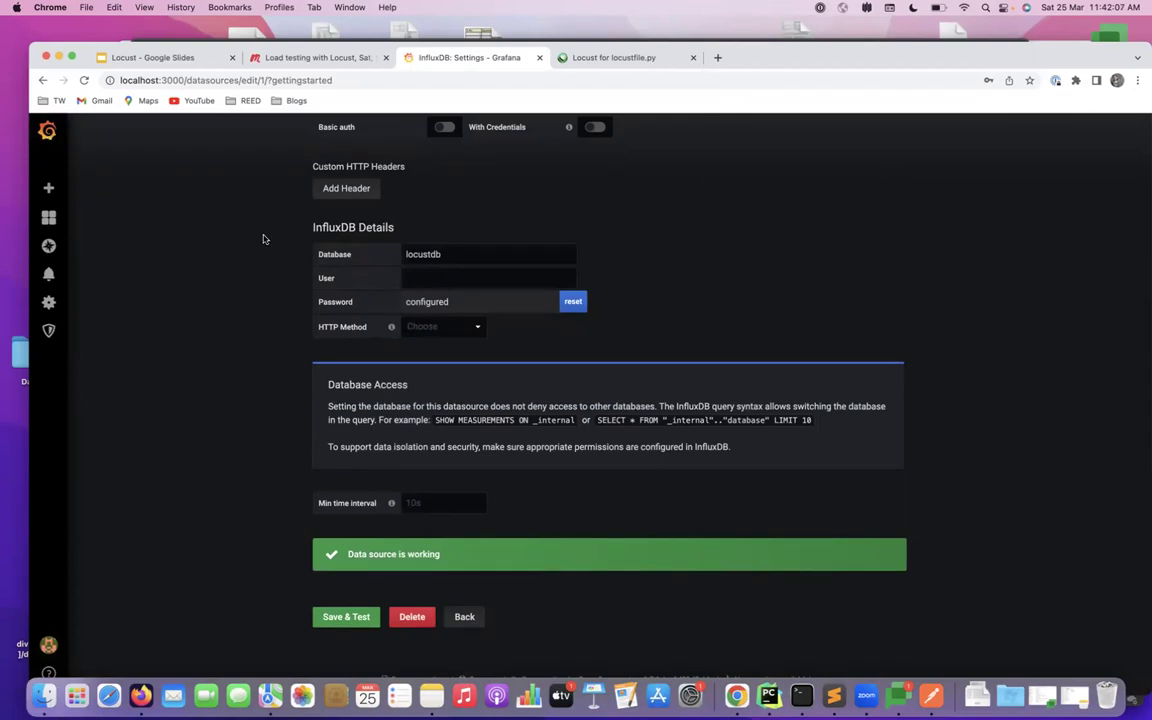
scroll(262, 237, up, 2)
click(47, 131)
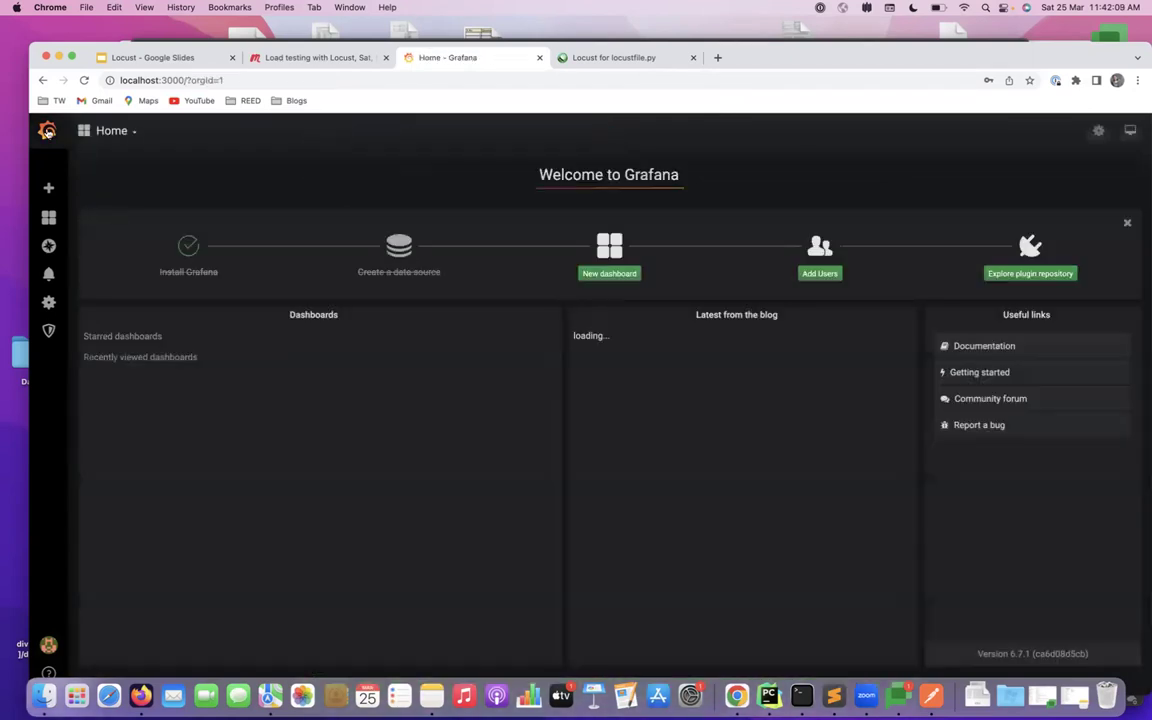
click(608, 273)
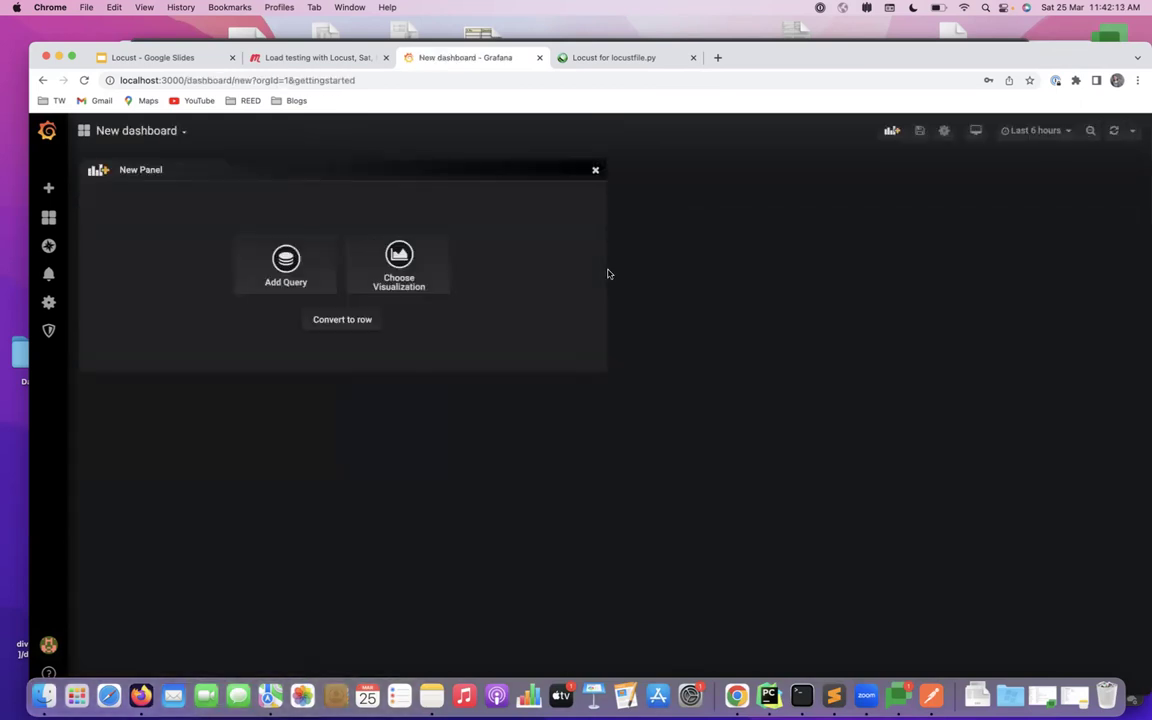
click(284, 277)
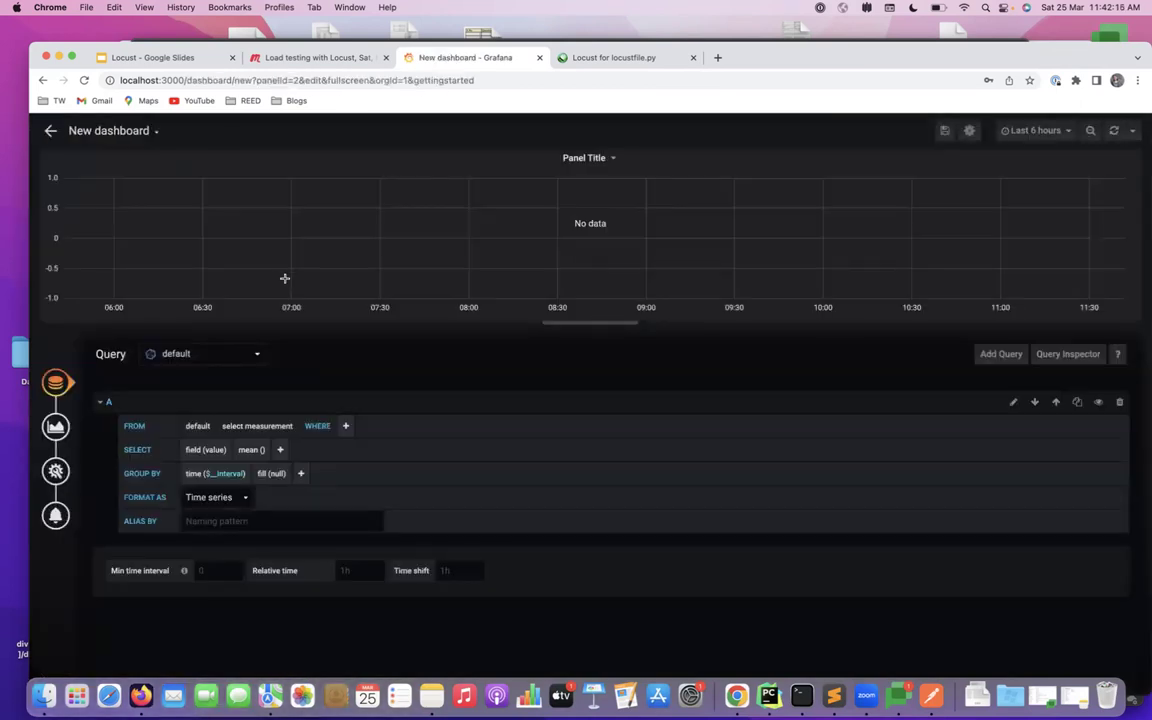
- Set query A to read from the REST_Table measurement where requestType = POST
click(252, 428)
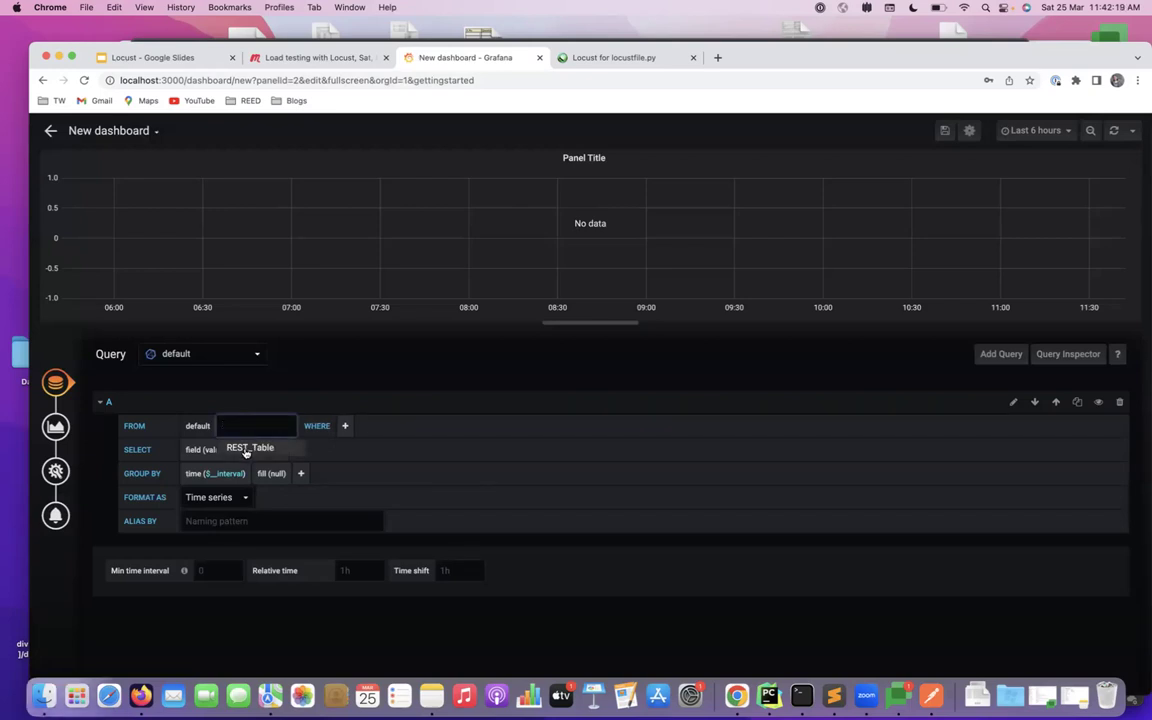
click(245, 451)
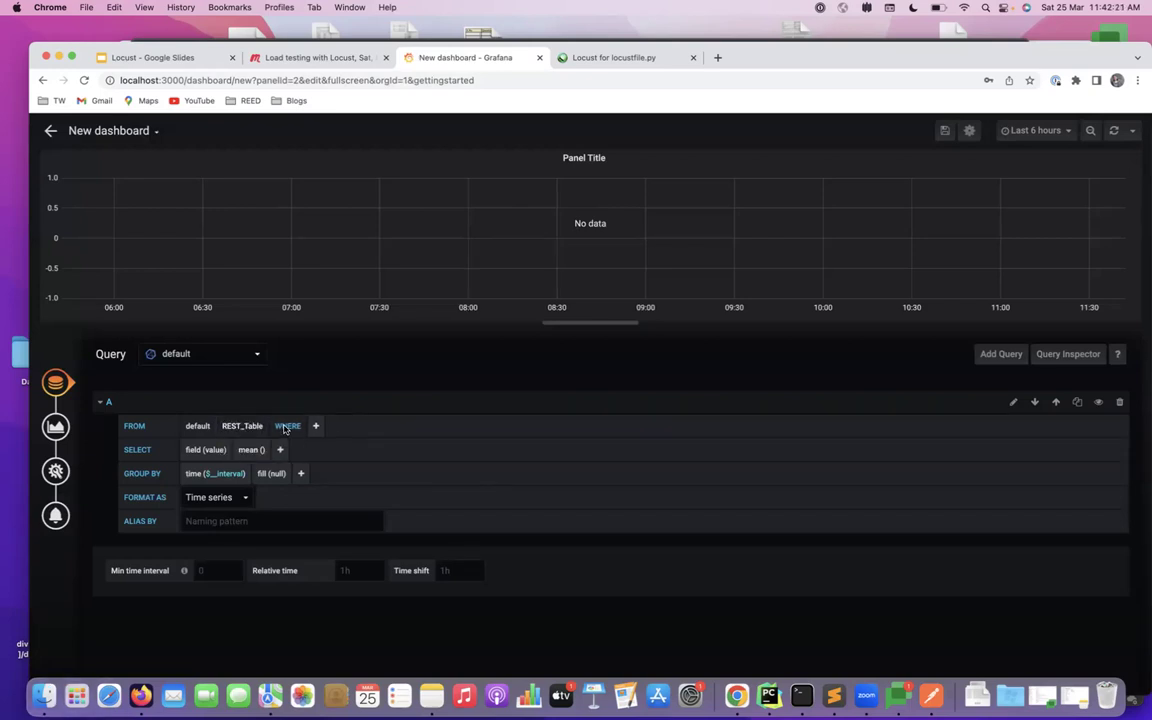
click(315, 426)
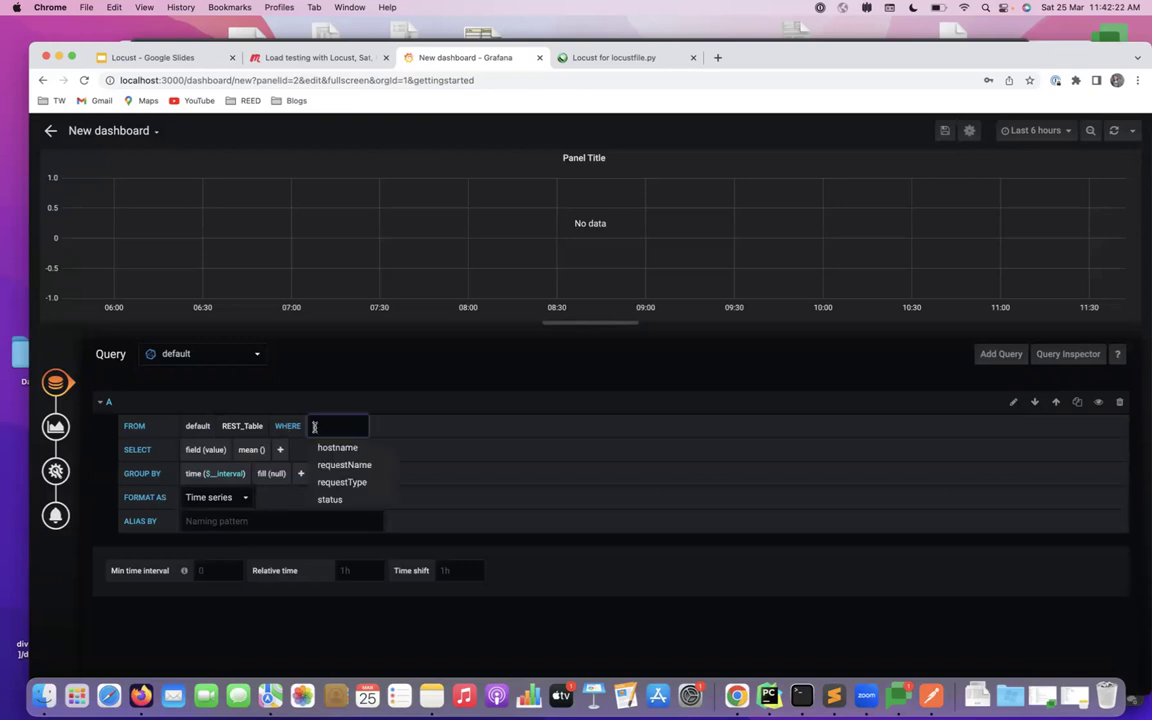
click(336, 482)
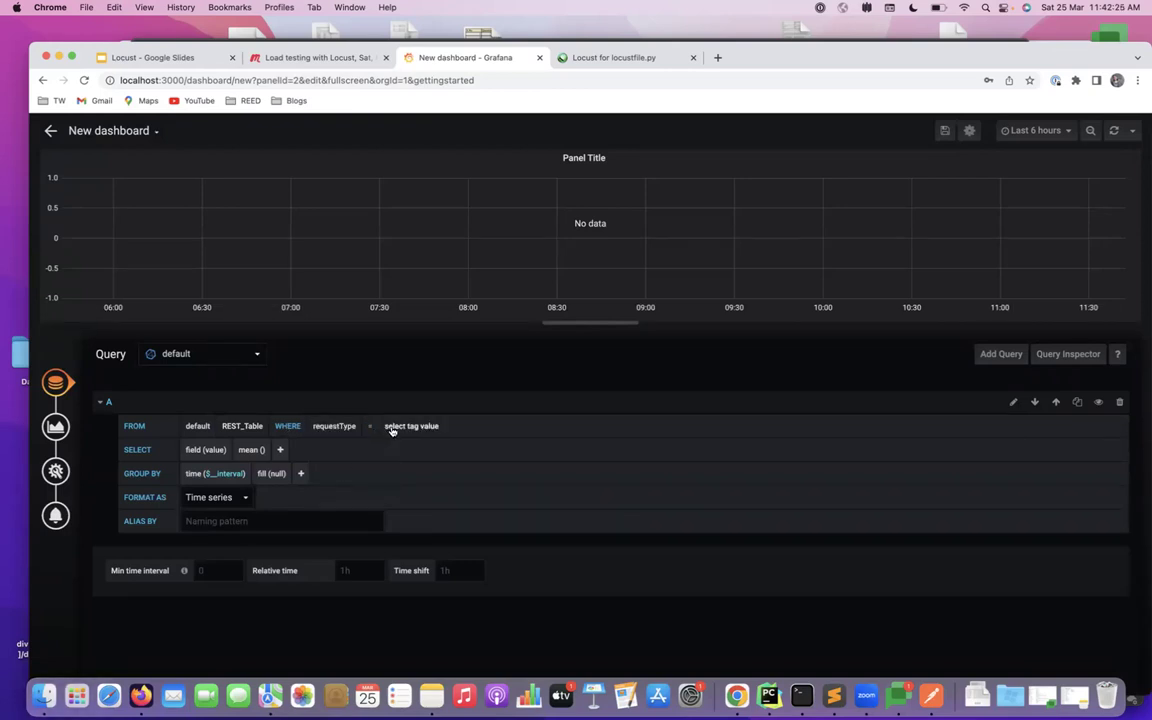
click(384, 427)
click(400, 465)
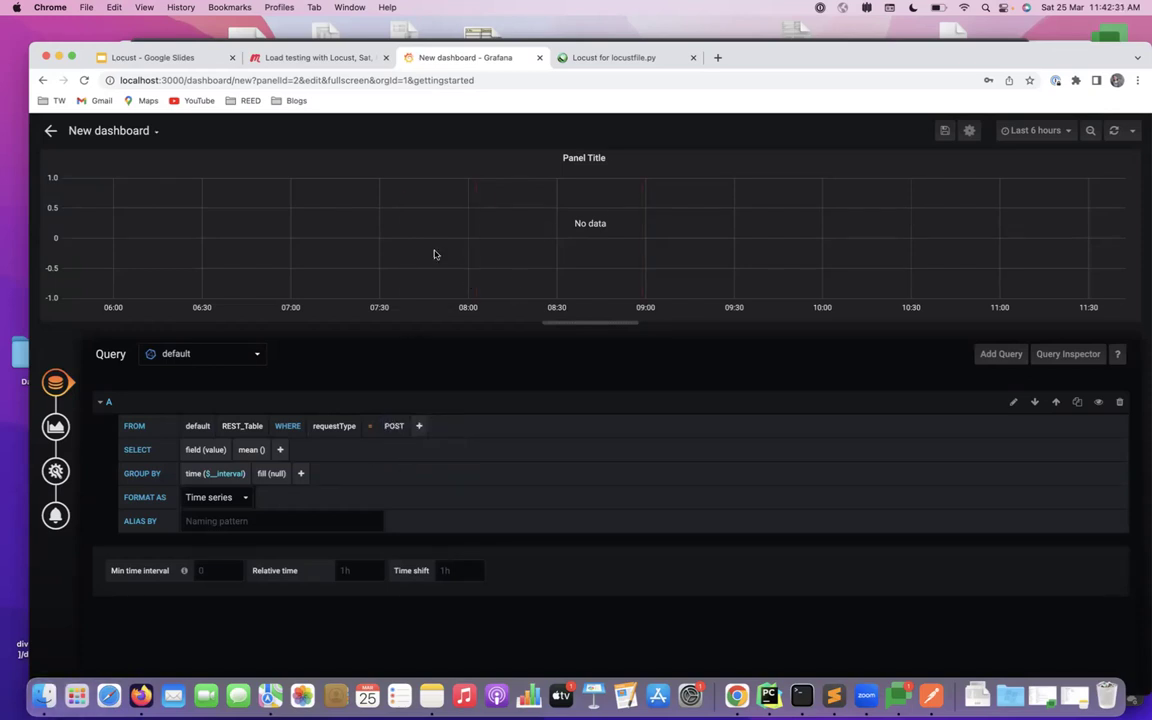
- Remove the mean() aggregation from query A's selection and set the selected field to responseTime
click(249, 451)
click(252, 467)
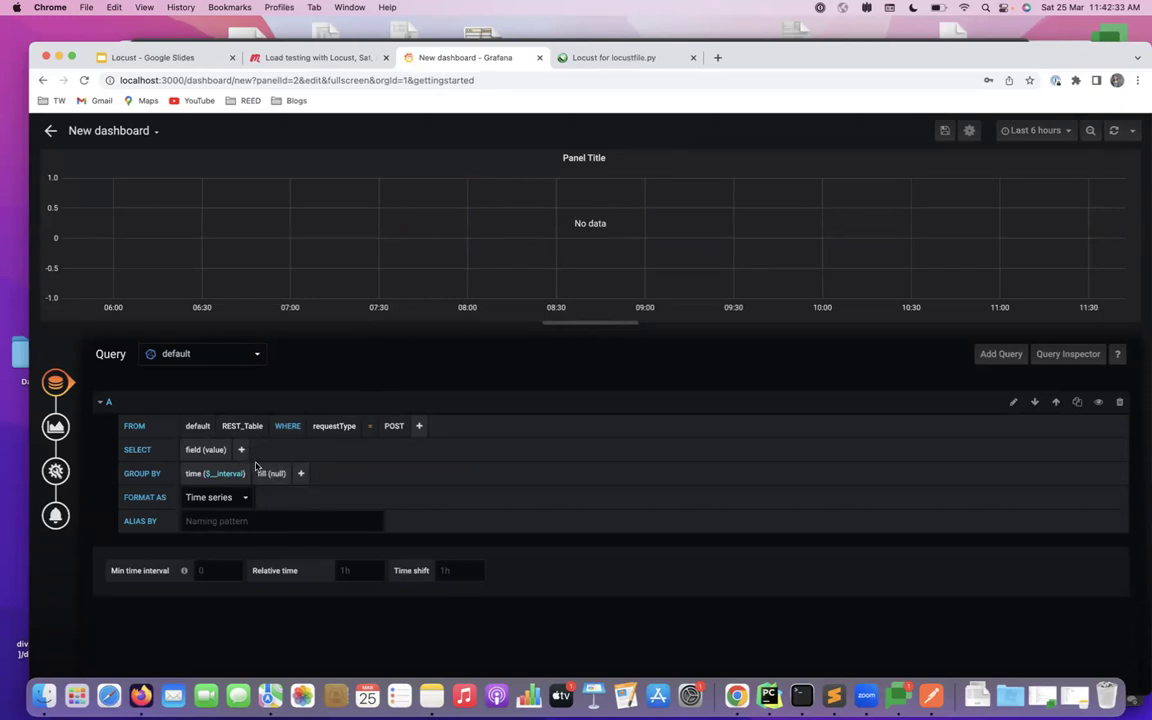
click(199, 450)
click(216, 450)
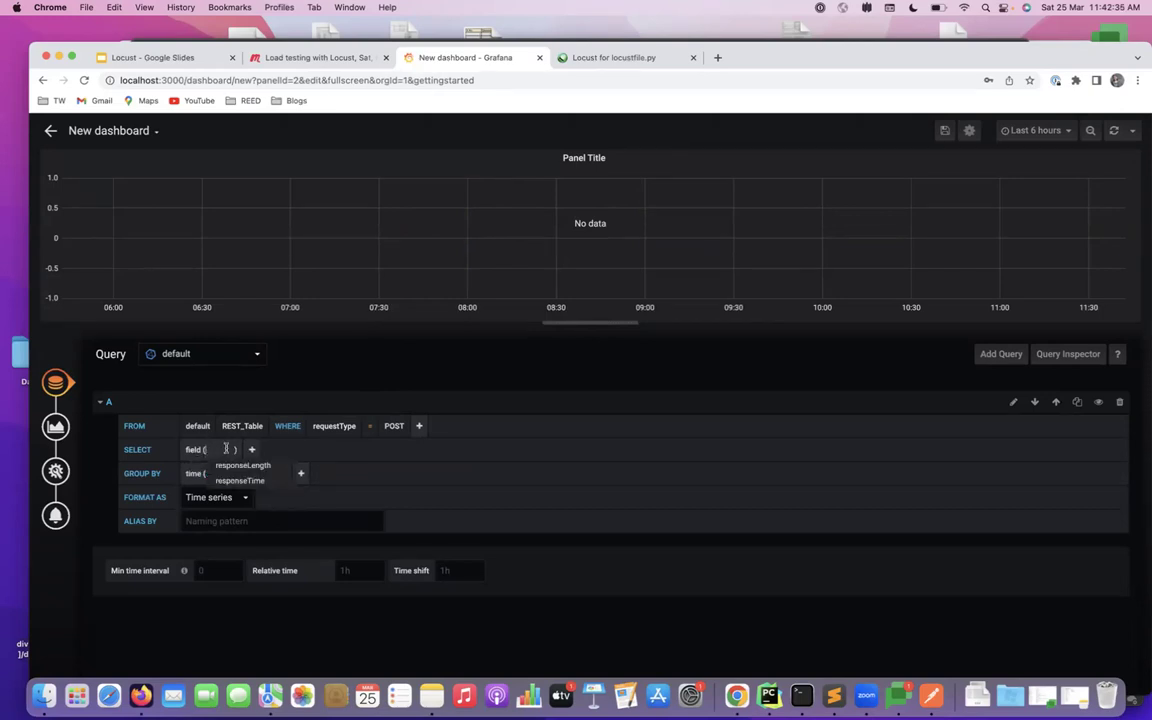
click(240, 481)
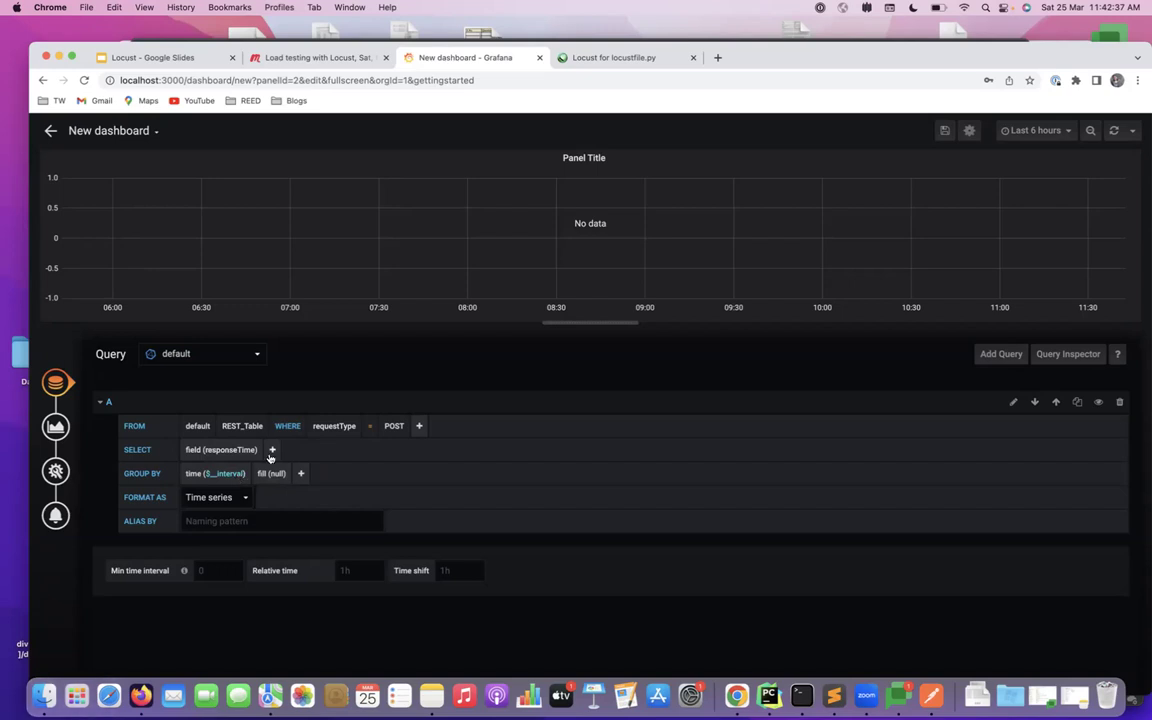
- Add a second field to query A's selection and set it to responseLength
click(268, 450)
mouse_move(291, 578)
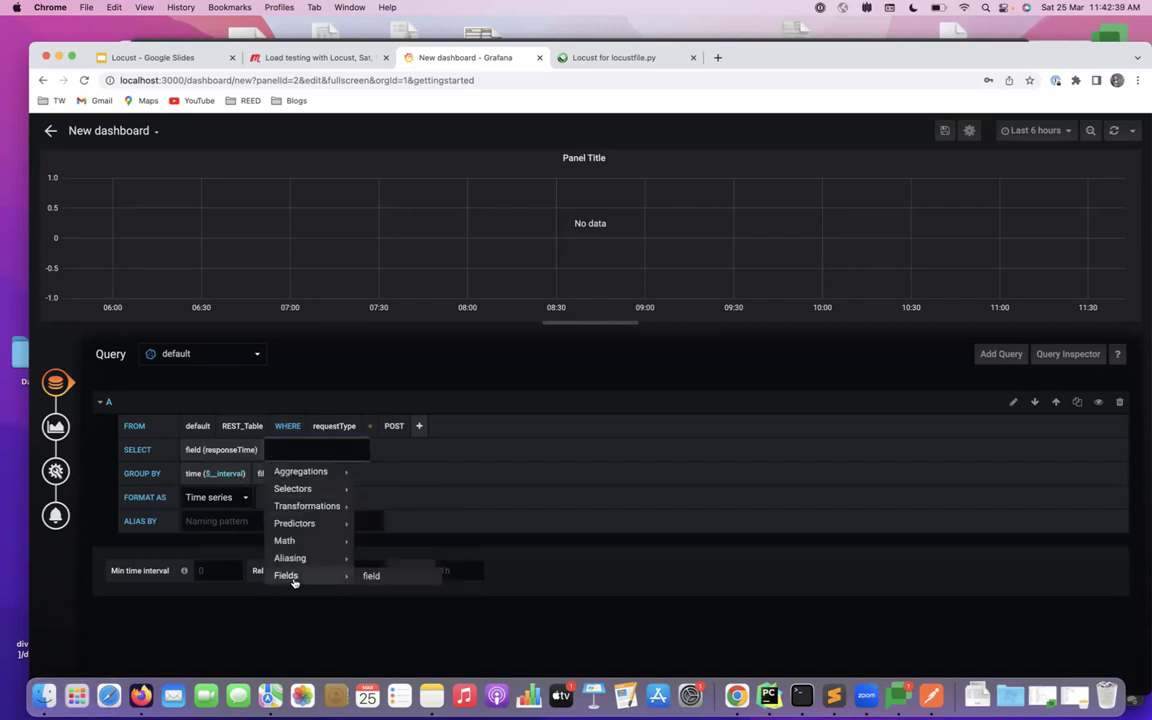
click(371, 577)
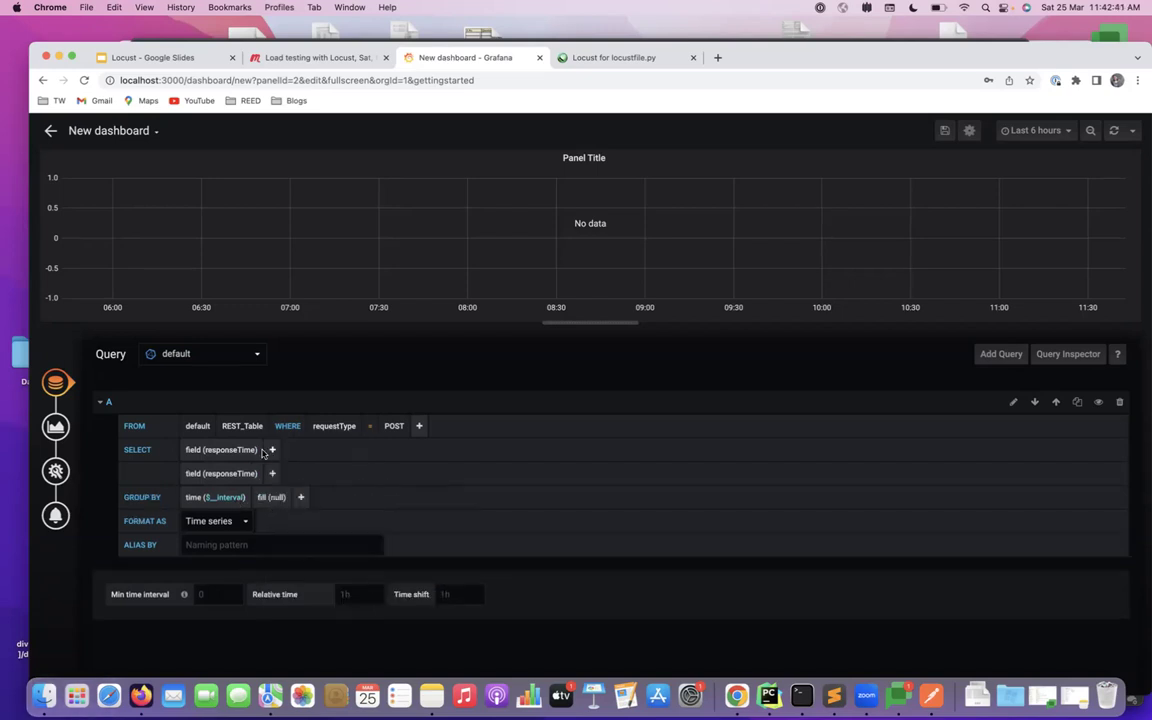
click(231, 473)
click(238, 489)
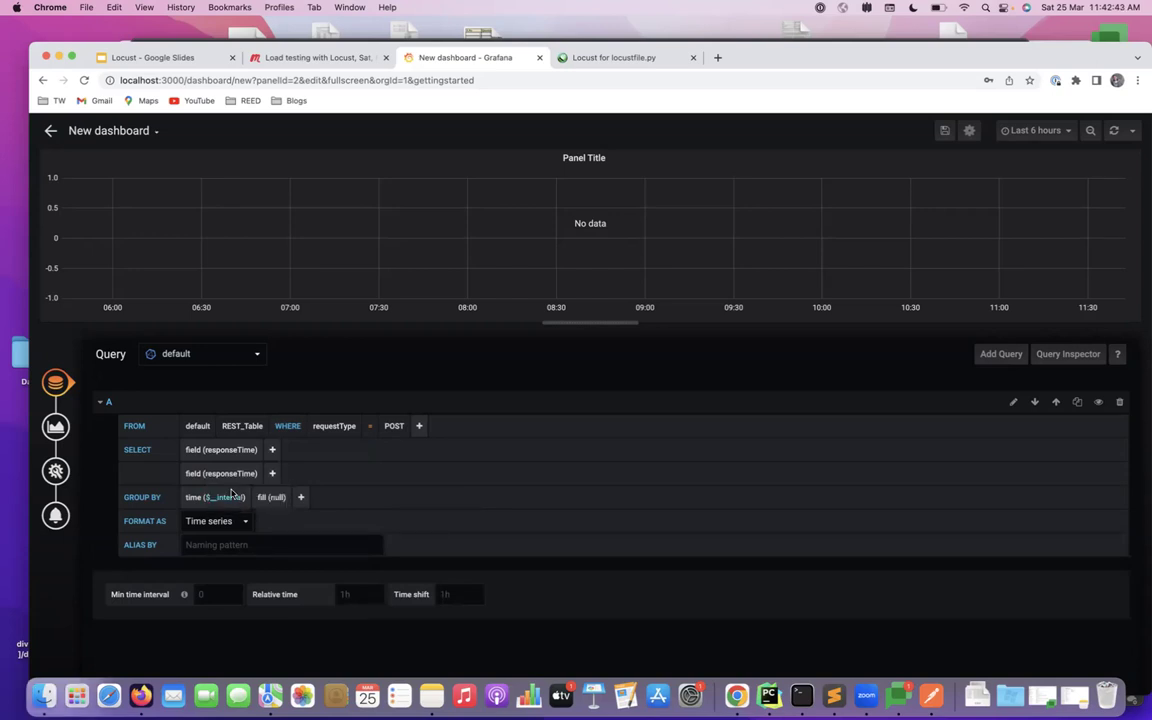
- Remove the fill and time interval groupings from query A and set the dashboard's time range to Last 5 minutes
click(272, 498)
click(276, 512)
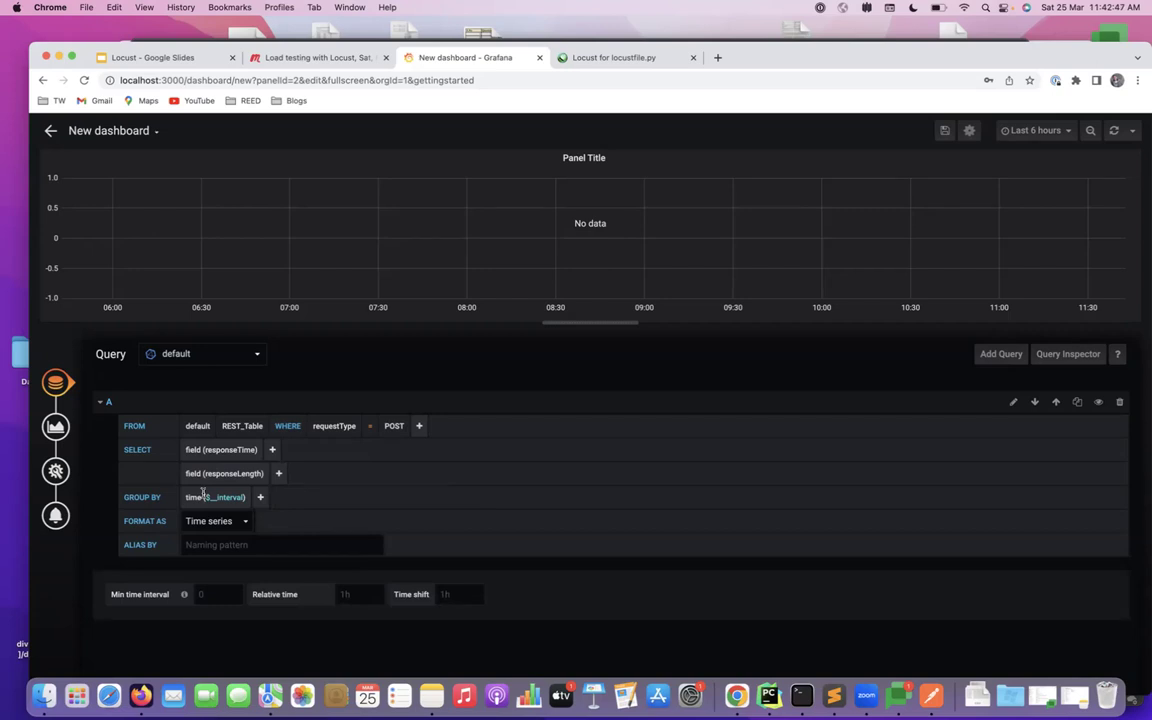
click(206, 497)
click(194, 497)
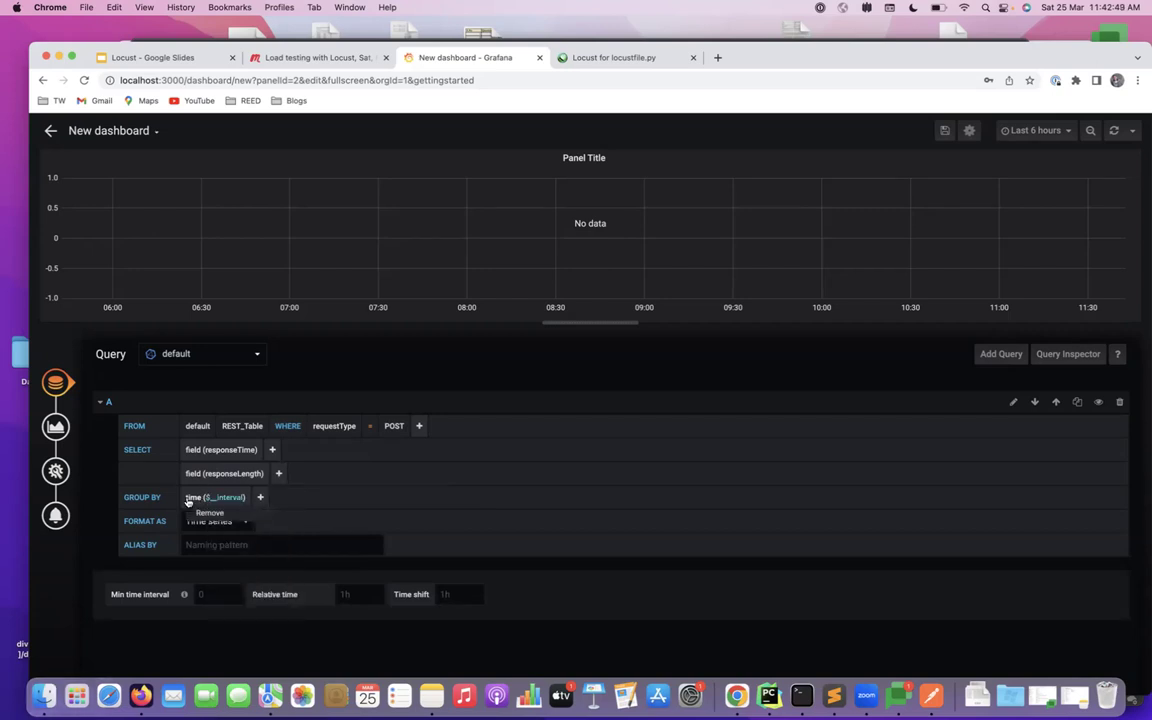
click(206, 512)
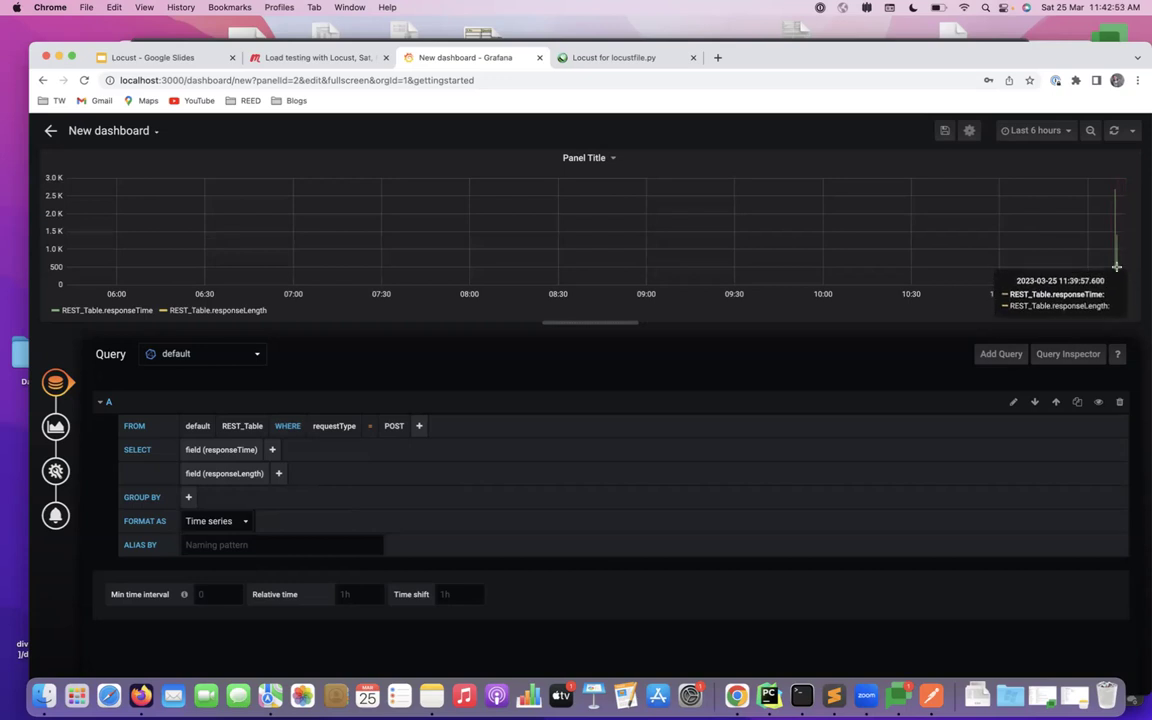
click(1049, 134)
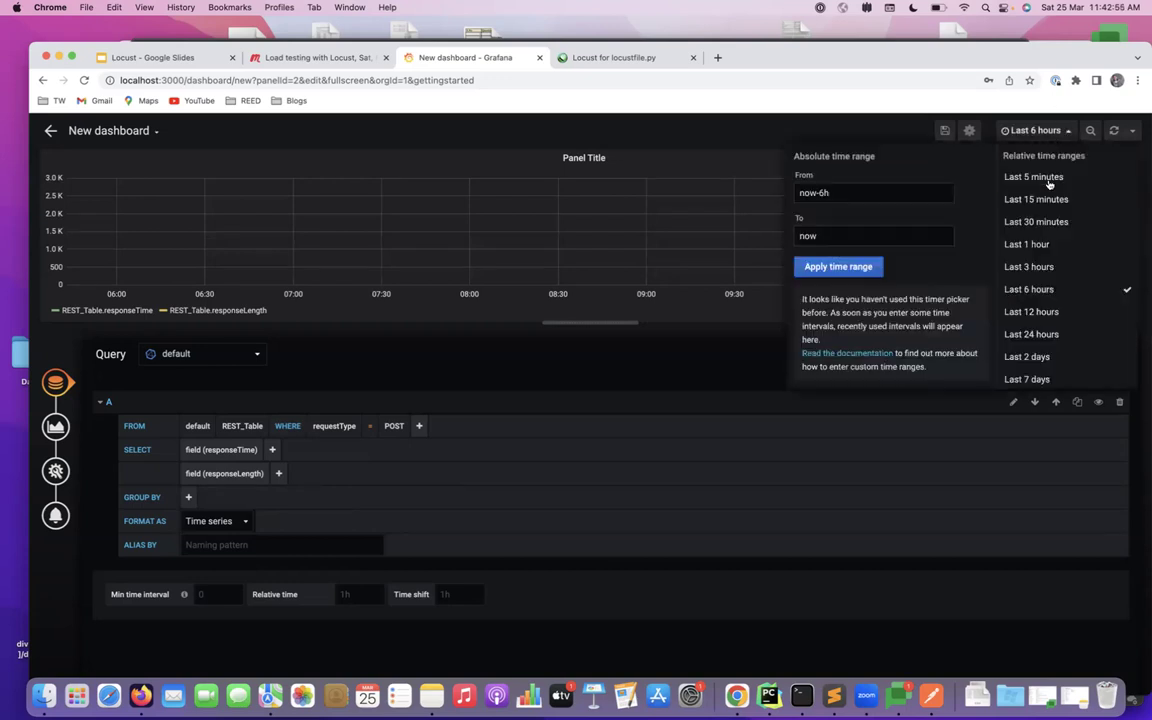
click(1048, 180)
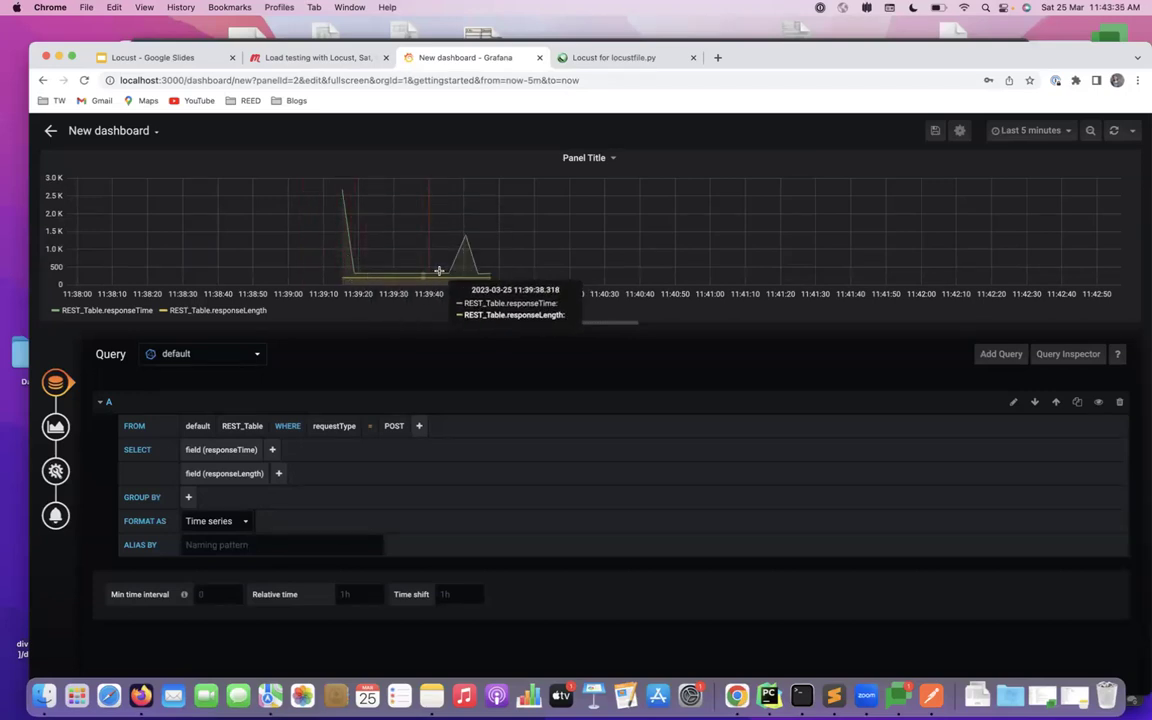
- Switch to the Locust presentation in Google Slides and show the Q&A slide
click(191, 59)
scroll(110, 550, down, 1)
click(118, 567)
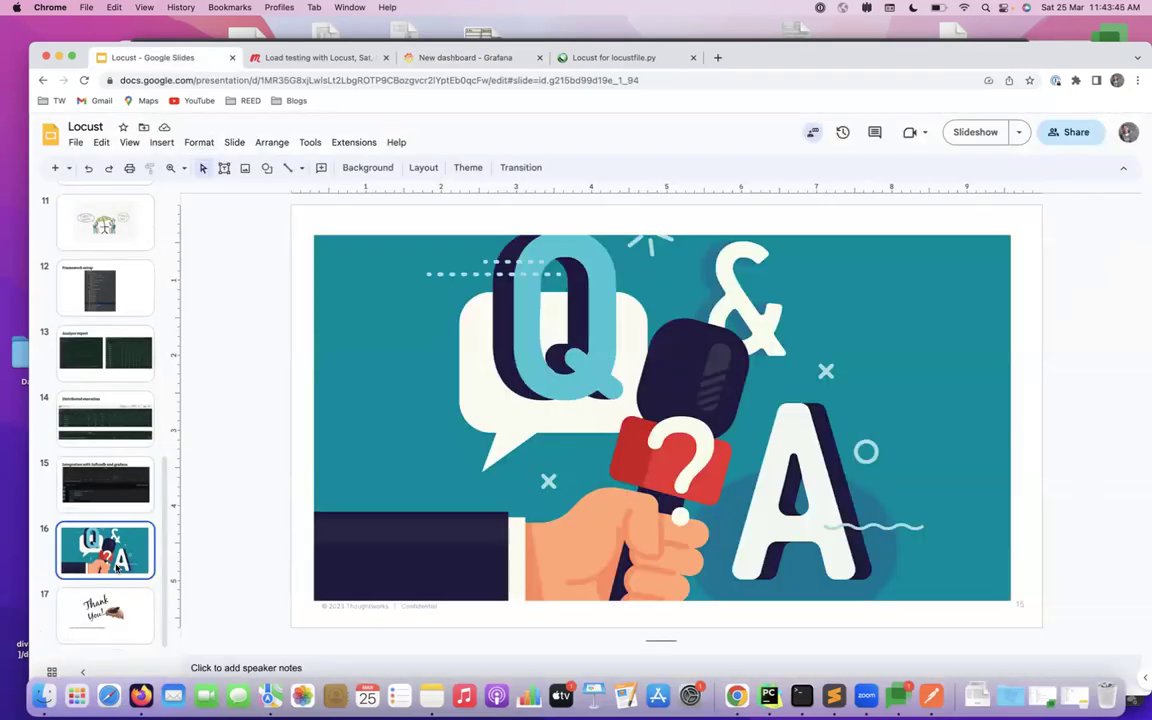